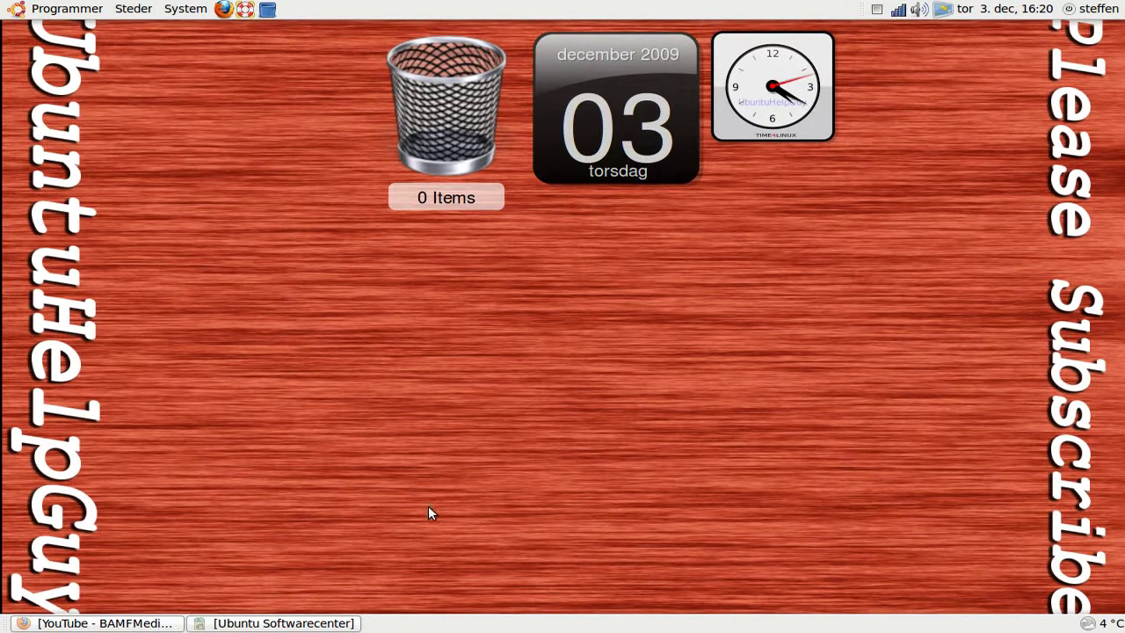
Step: Look over BAMFMediaify's YouTube channel page in Firefox, then minimize the browser window
left_click(141, 624)
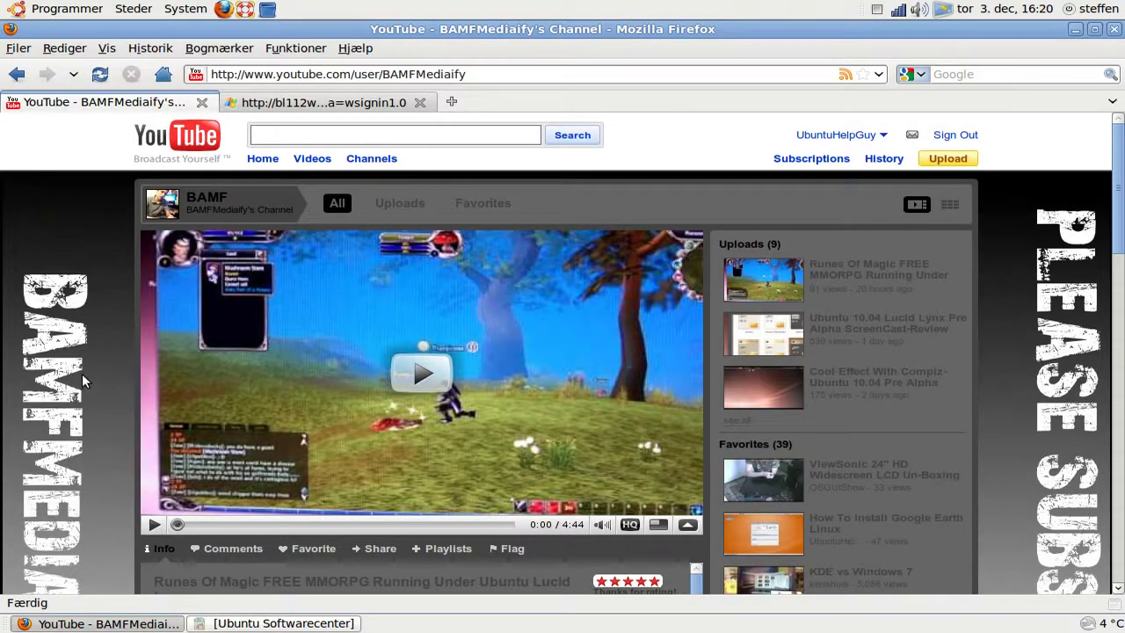
scroll(81, 372, "down", 4)
scroll(103, 383, "down", 4)
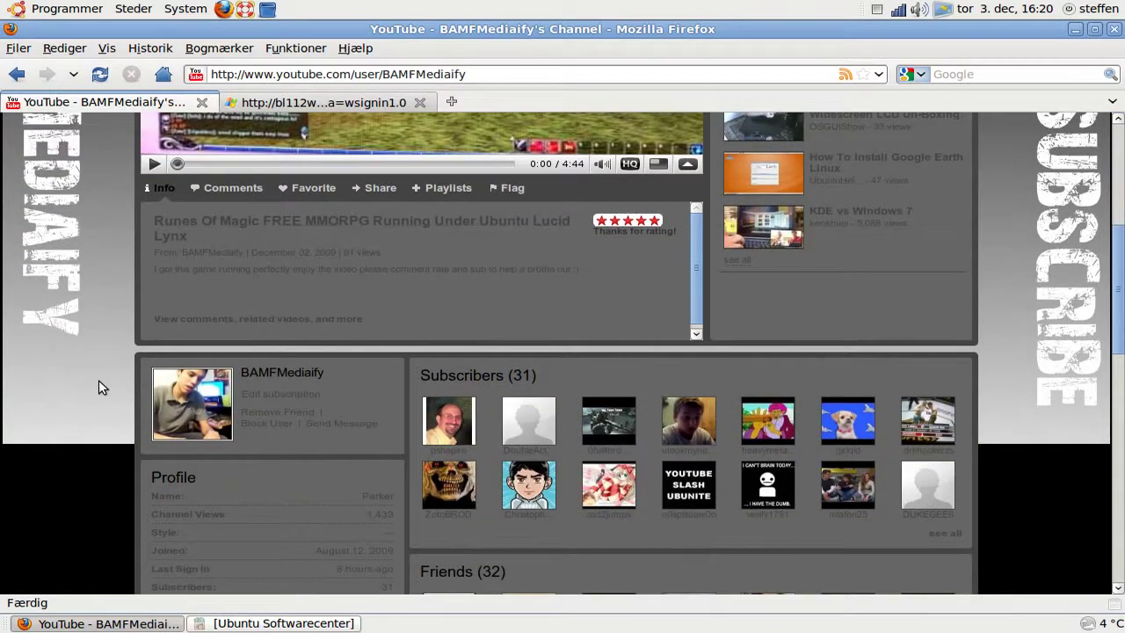
scroll(99, 378, "up", 8)
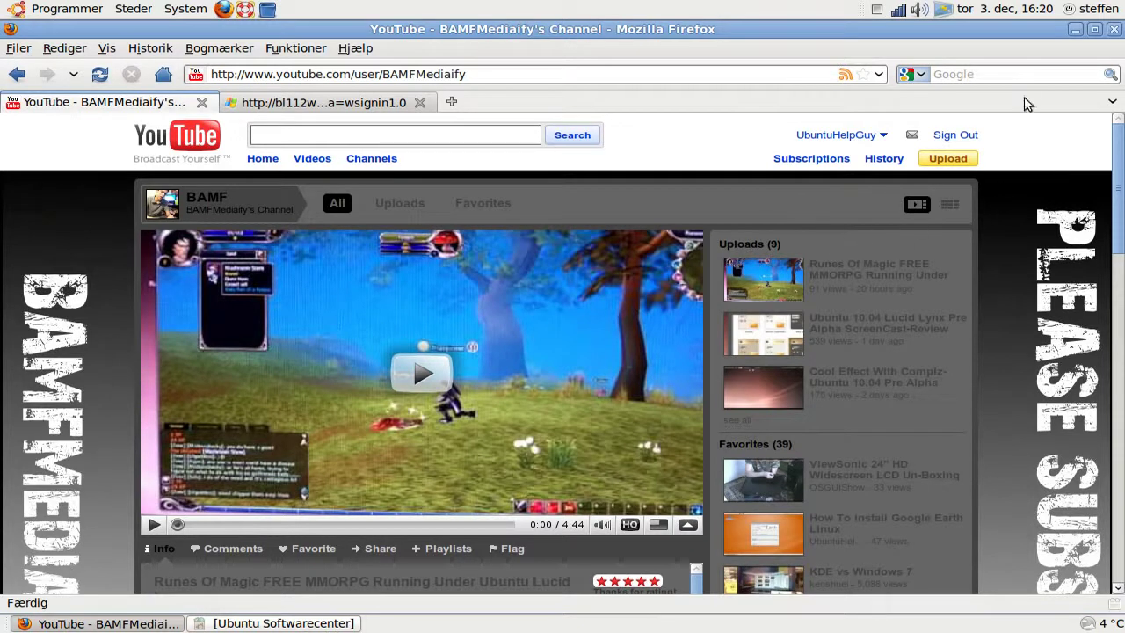
left_click(1078, 30)
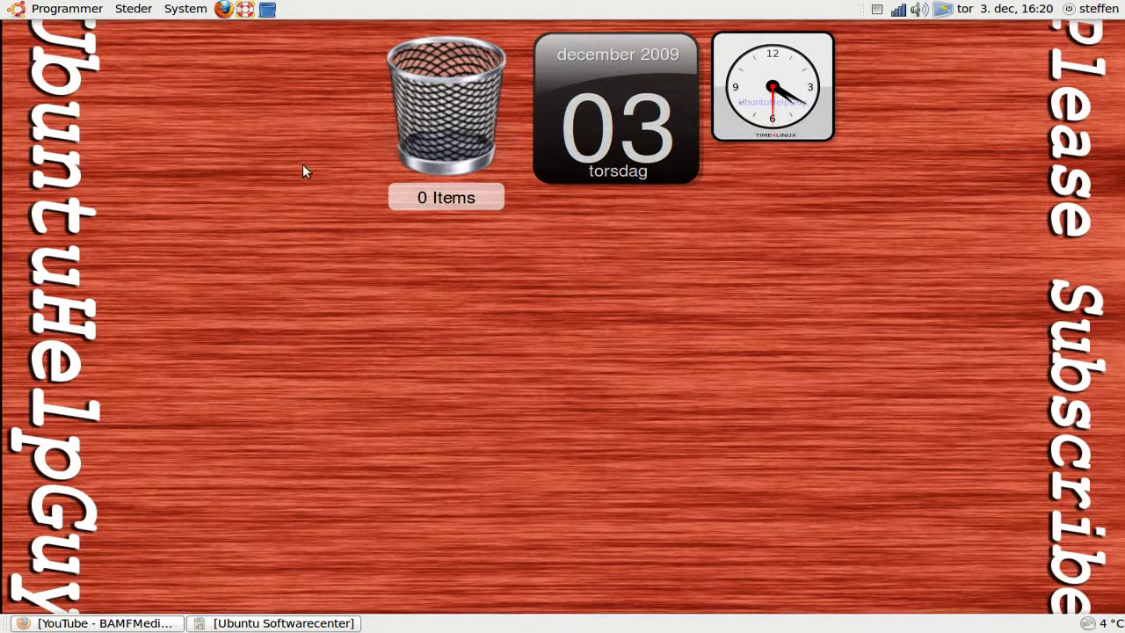
left_click_drag(284, 63, 914, 251)
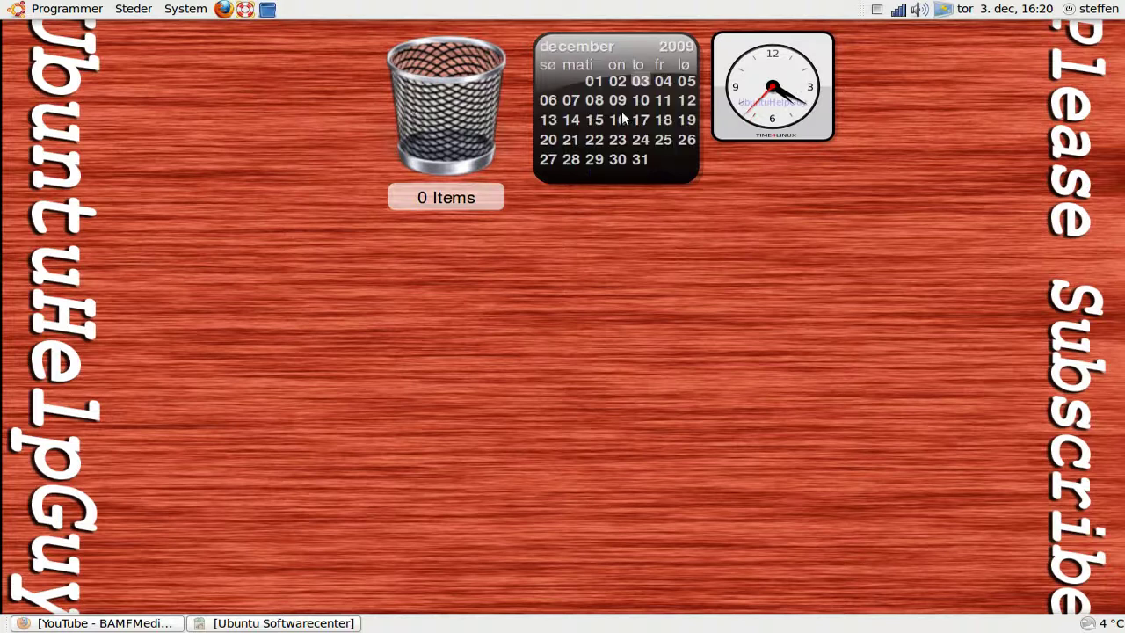
mouse_move(627, 106)
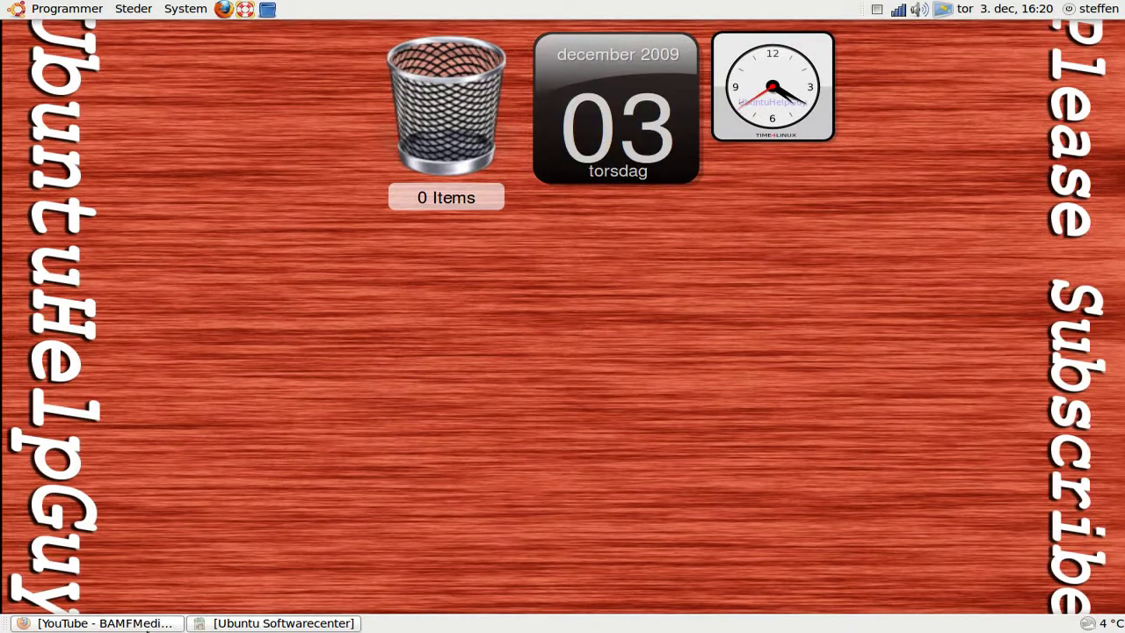
Step: Switch to Ubuntu Software Center, view the description of the Screenlets package, and close the window
left_click(246, 624)
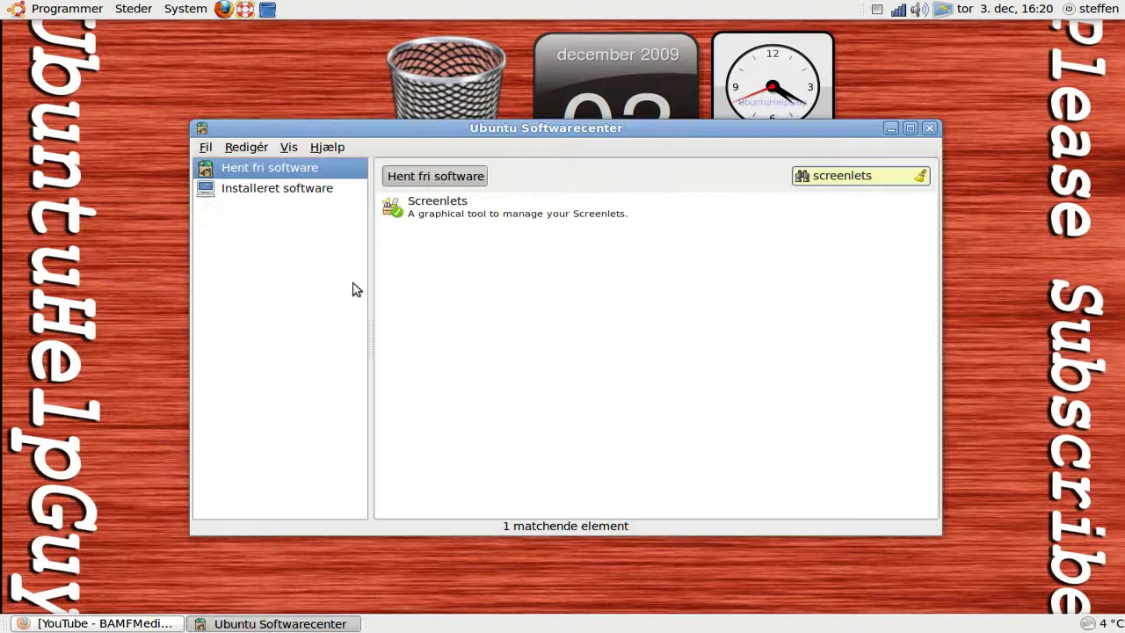
double_click(494, 216)
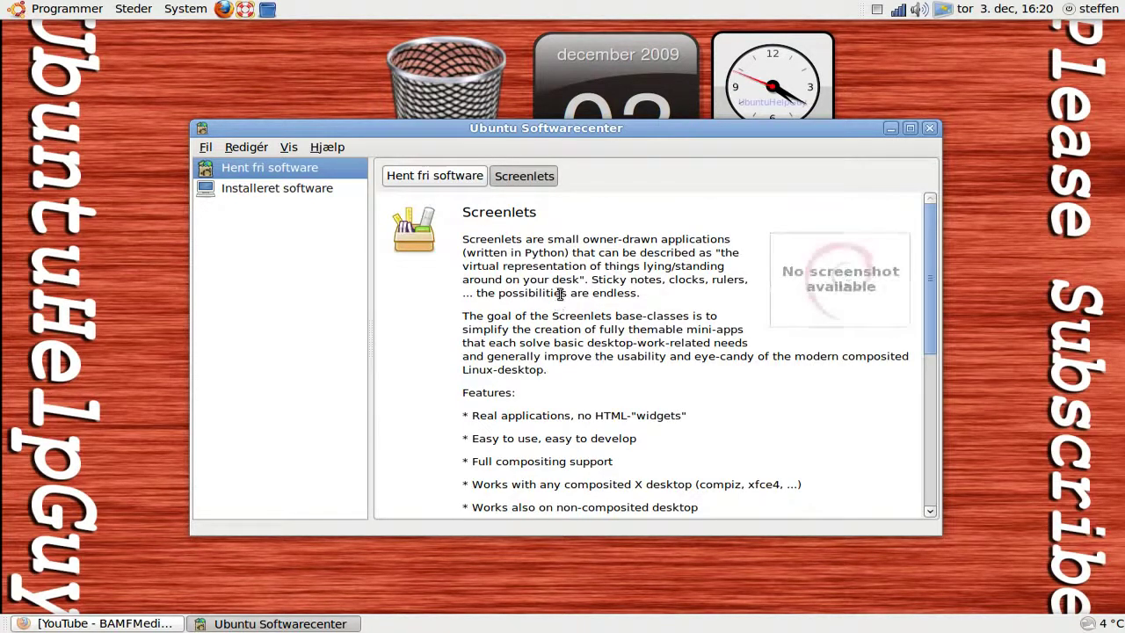
left_click(929, 129)
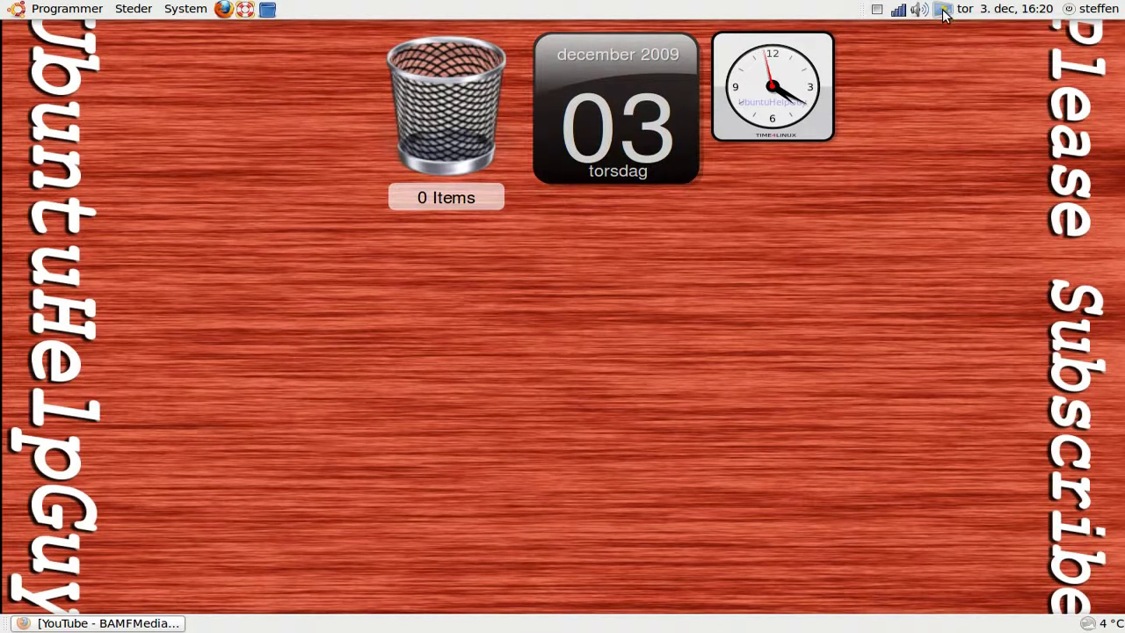
Step: Open Screenlets Manager, look through the whole collection of available screenlets, and close the manager
left_click(942, 11)
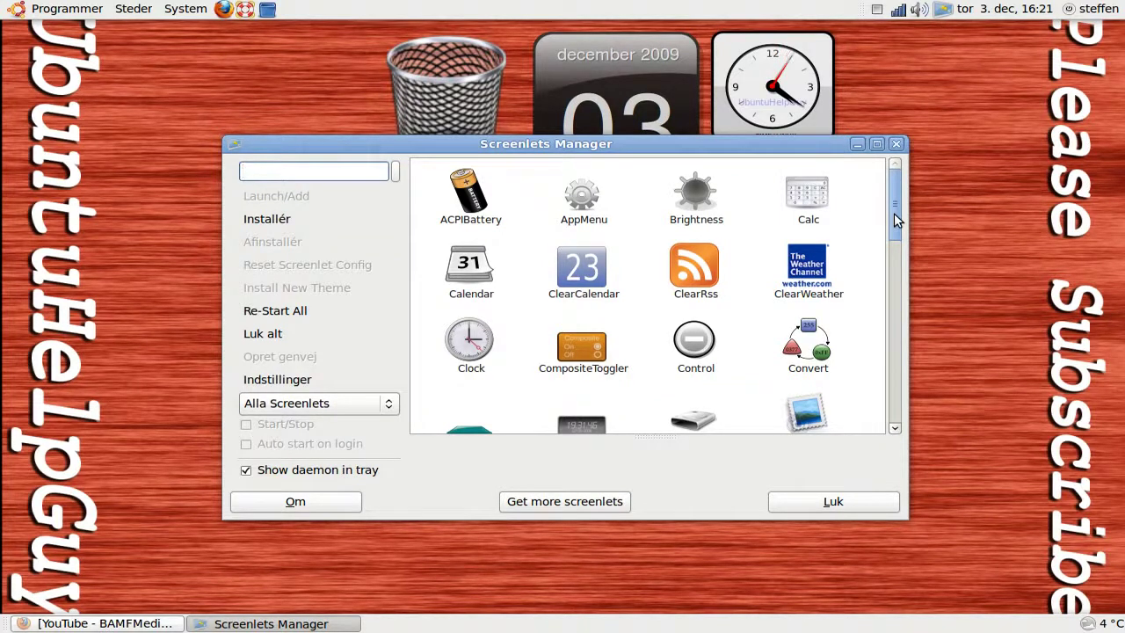
left_click_drag(894, 212, 889, 232)
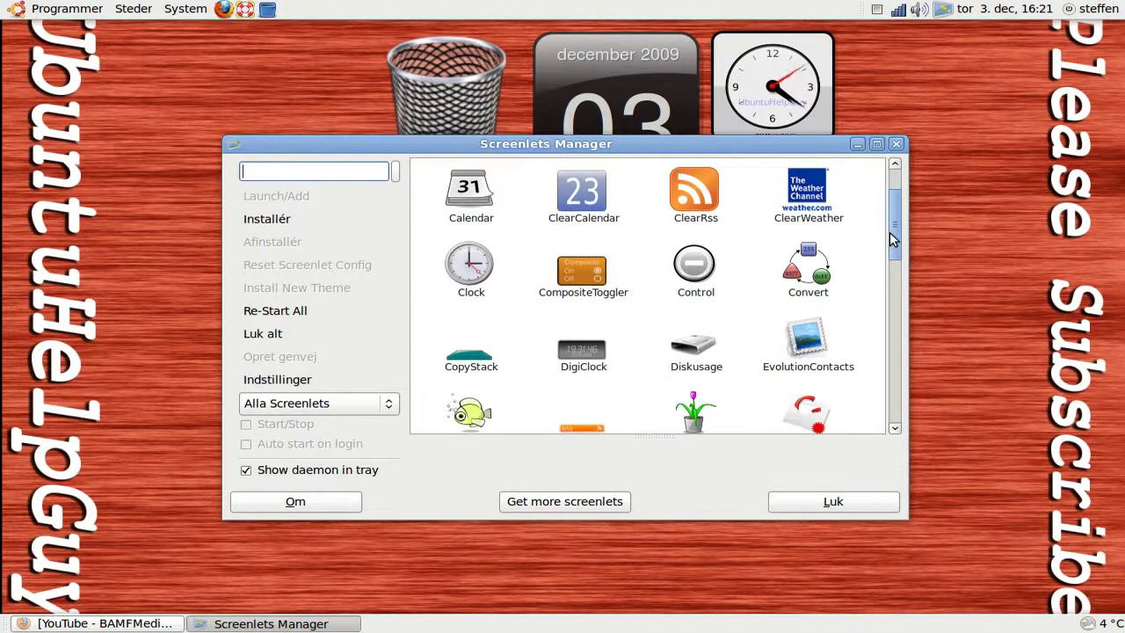
left_click_drag(890, 232, 884, 395)
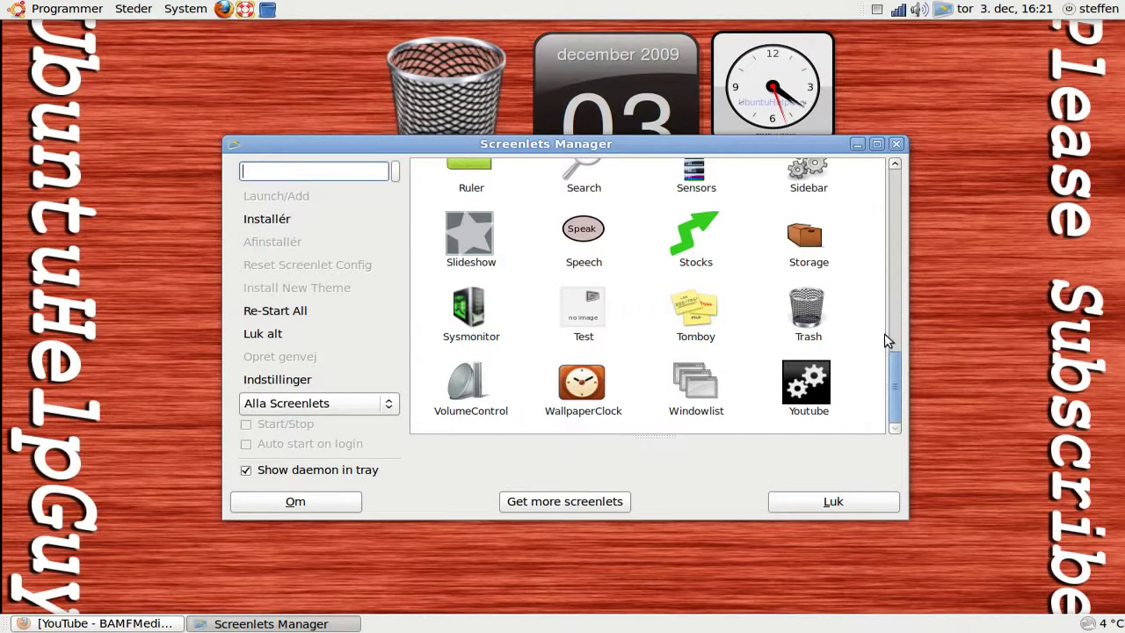
left_click_drag(894, 402, 891, 212)
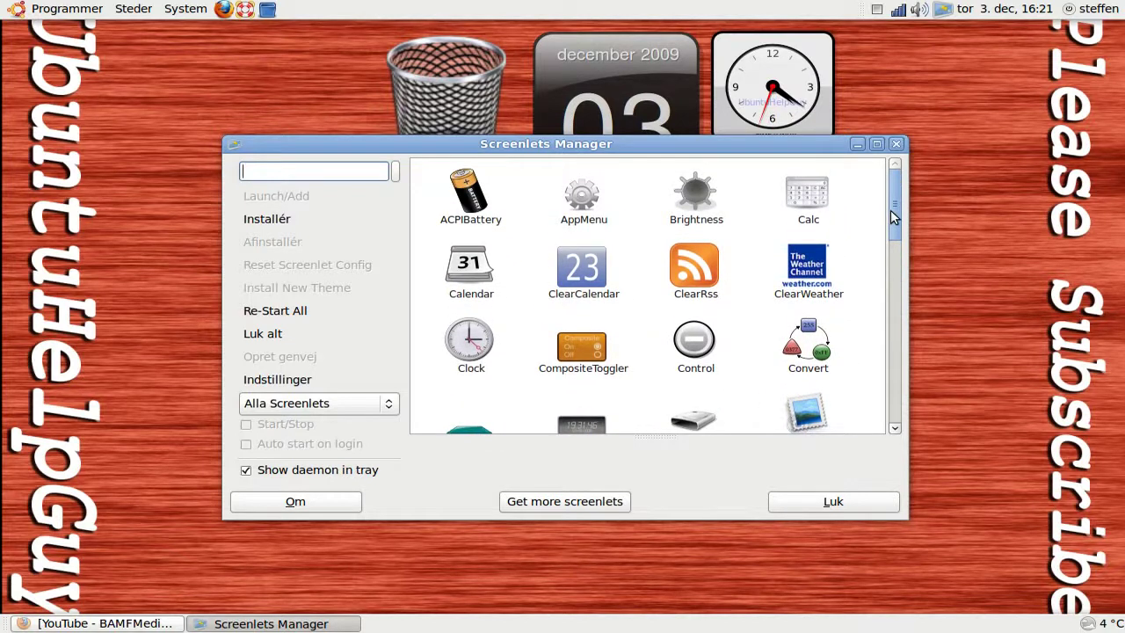
left_click(897, 144)
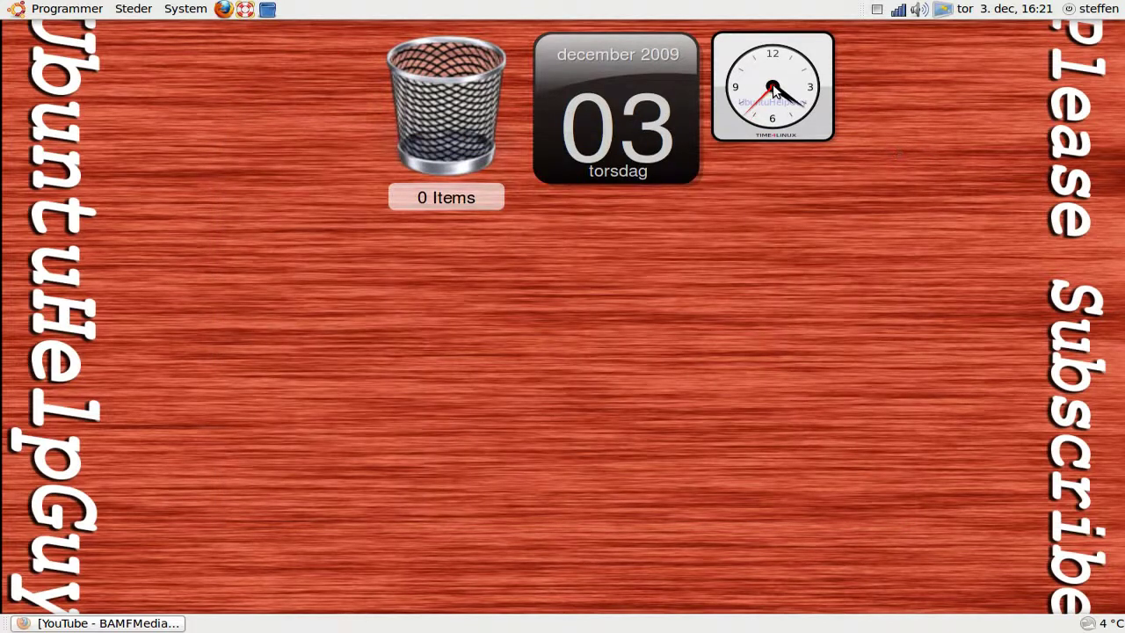
Step: Enlarge the clock screenlet to 400 % and move it to the middle of the desktop, below the trash and calendar screenlets
left_click_drag(775, 113, 555, 300)
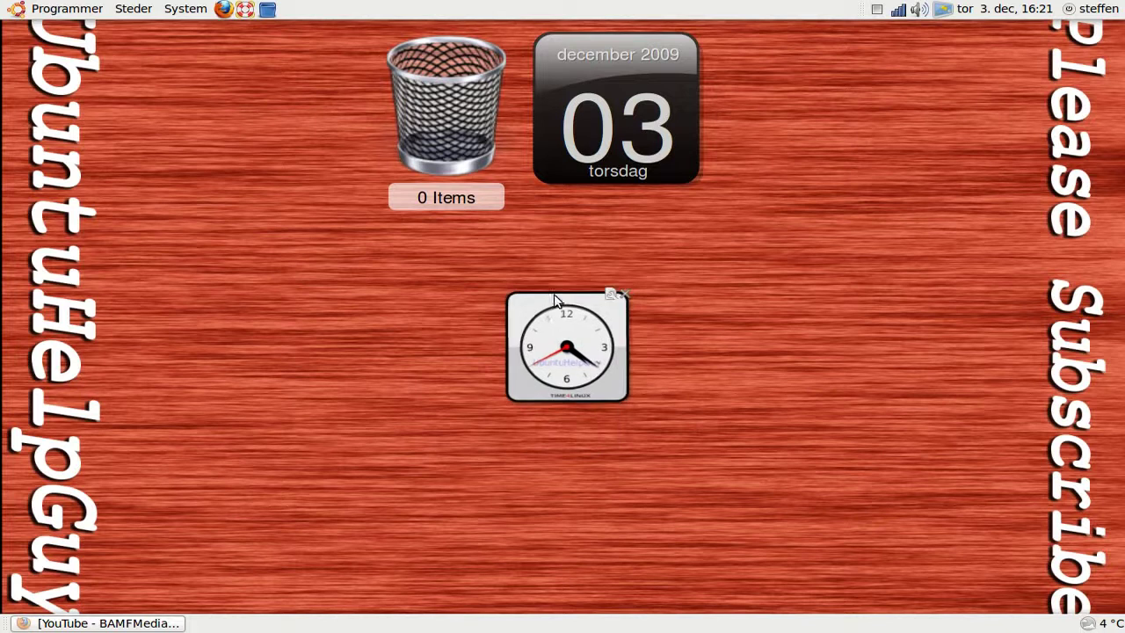
right_click(569, 341)
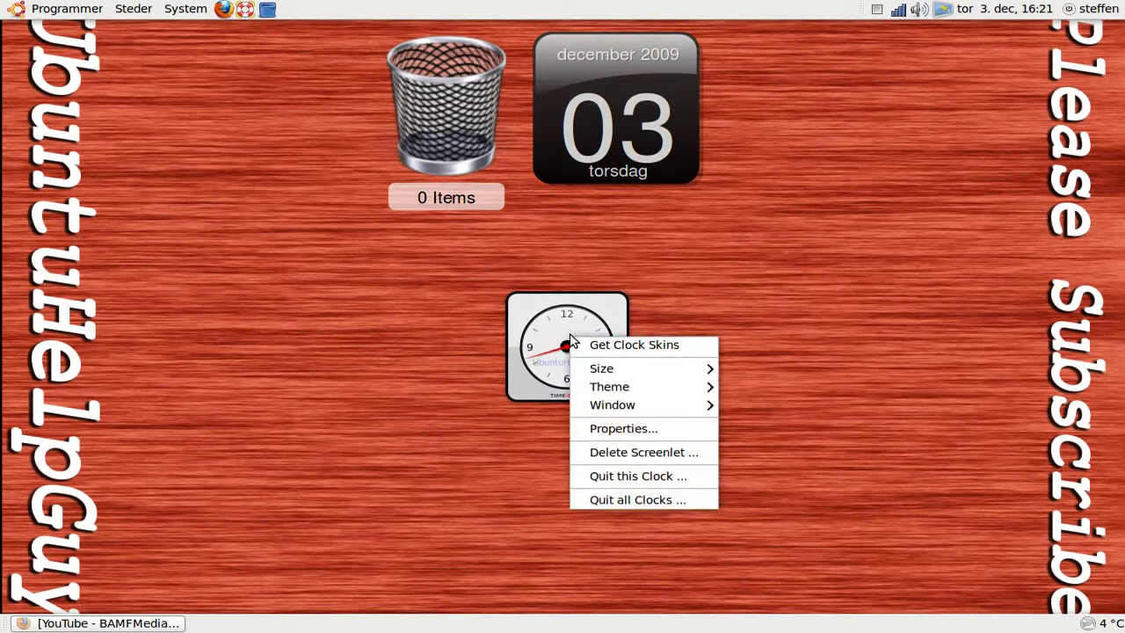
mouse_move(593, 376)
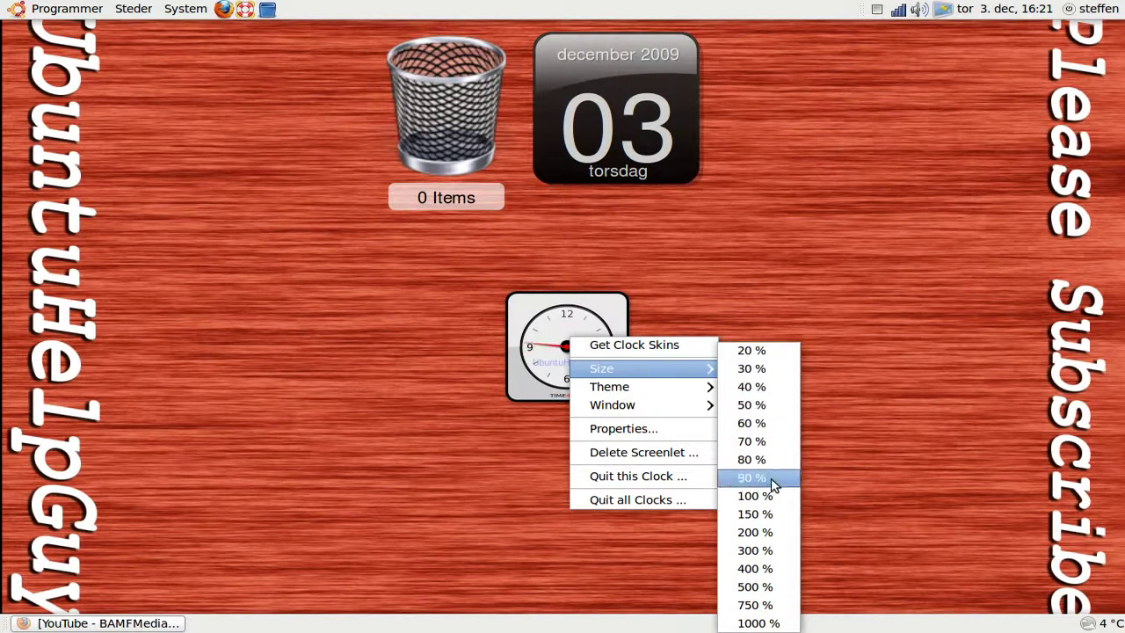
left_click(778, 573)
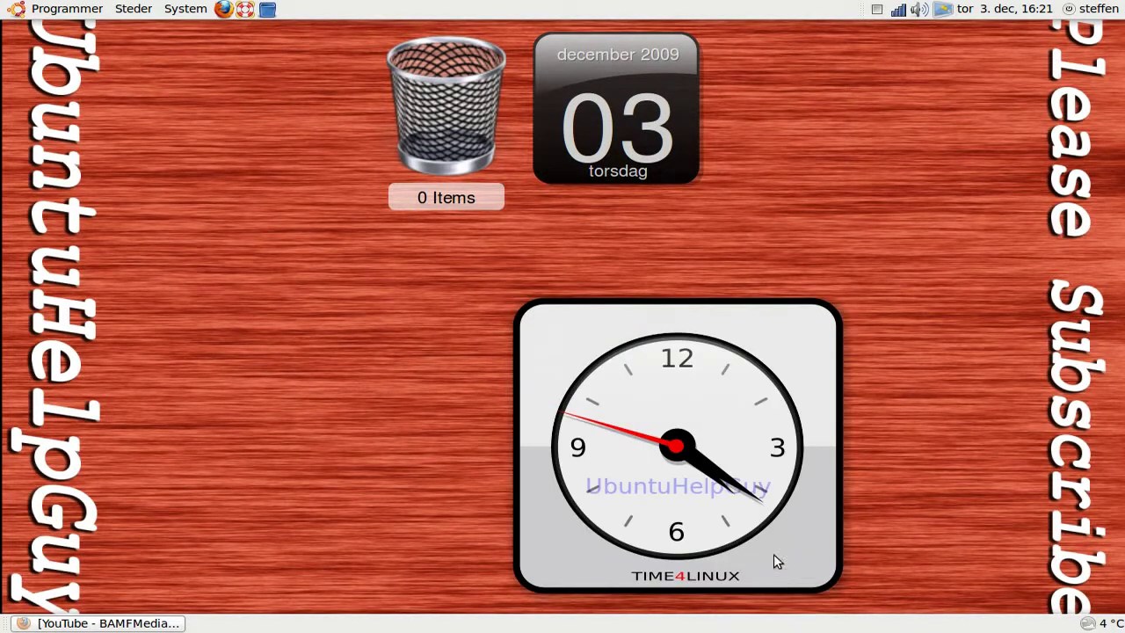
left_click_drag(738, 459, 616, 405)
right_click(613, 393)
left_click(613, 393)
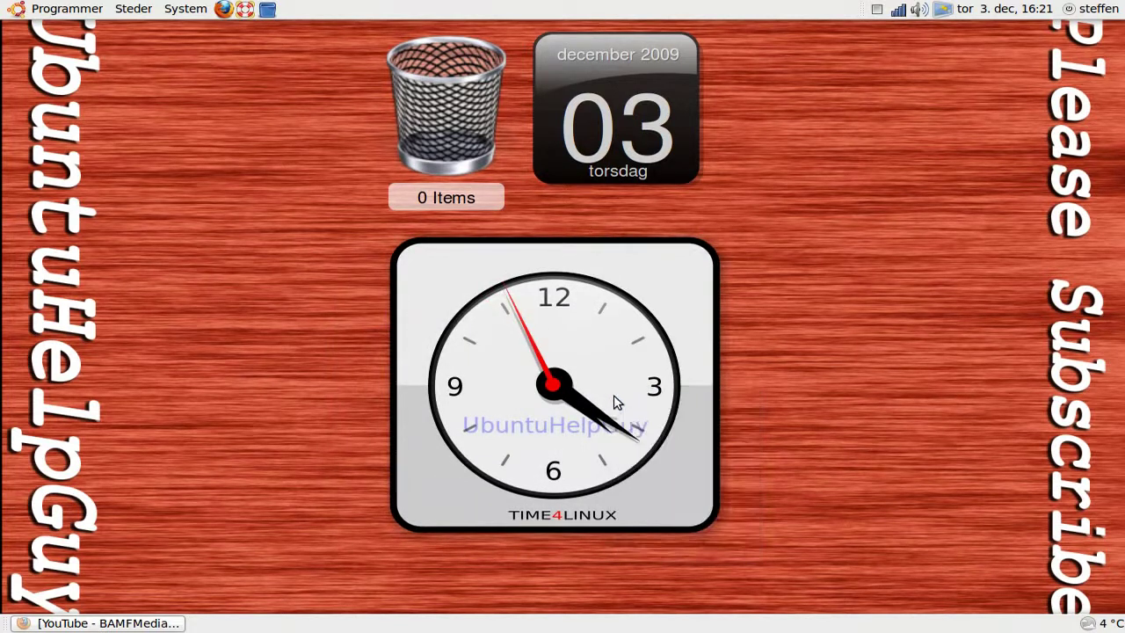
right_click(612, 372)
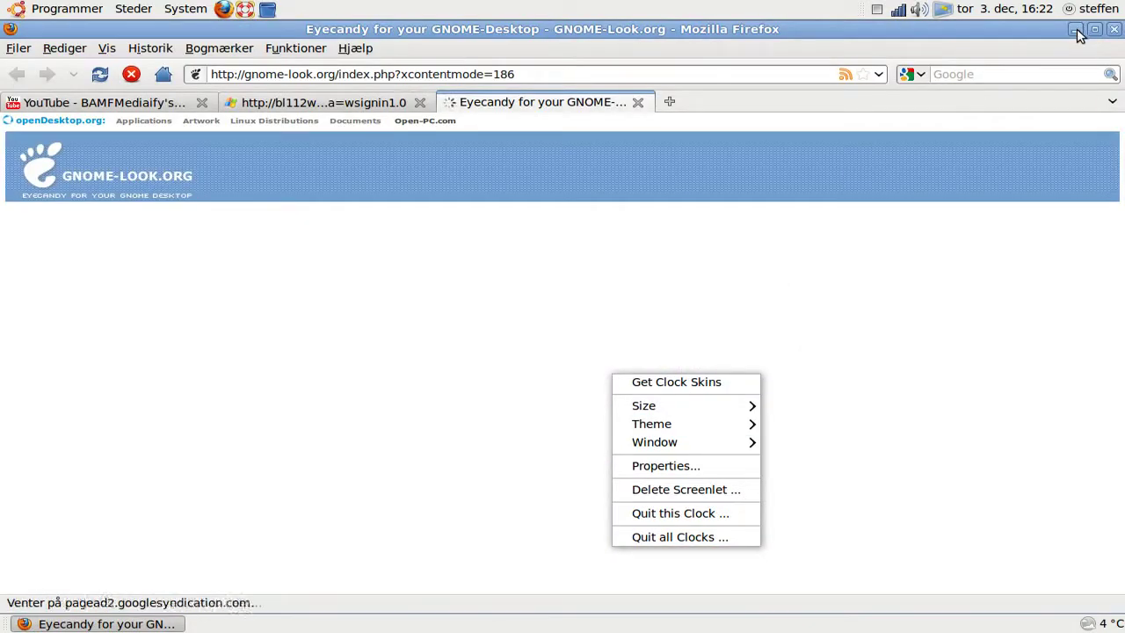
left_click(1079, 33)
left_click(1079, 33)
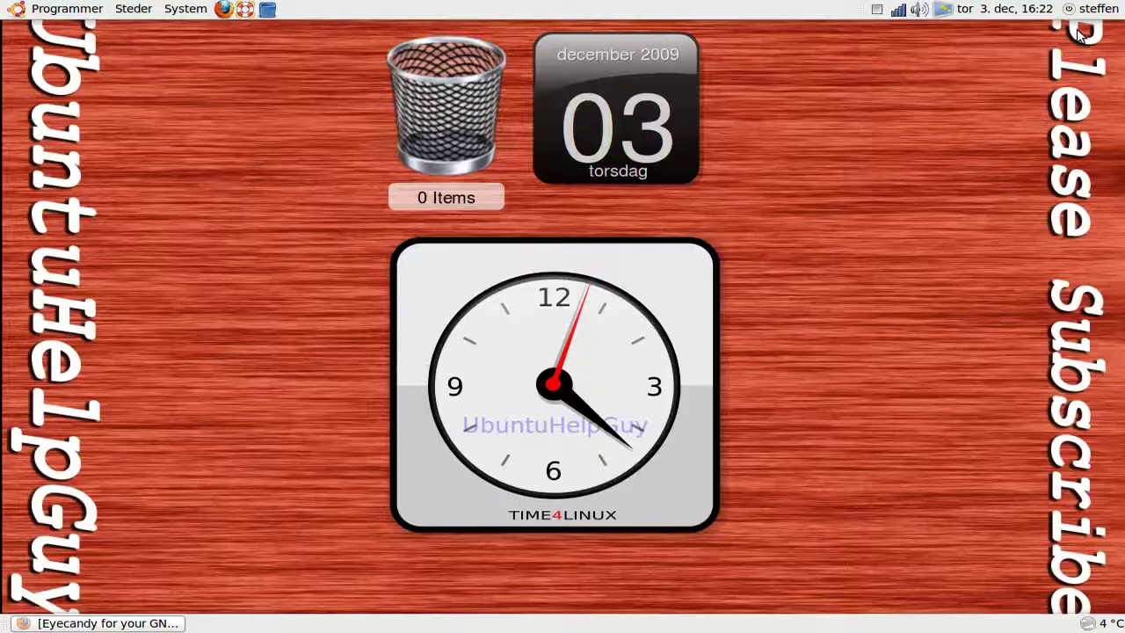
Step: Open the clock screenlet's properties, show its available themes, and move the dialog clear of the clock
right_click(547, 364)
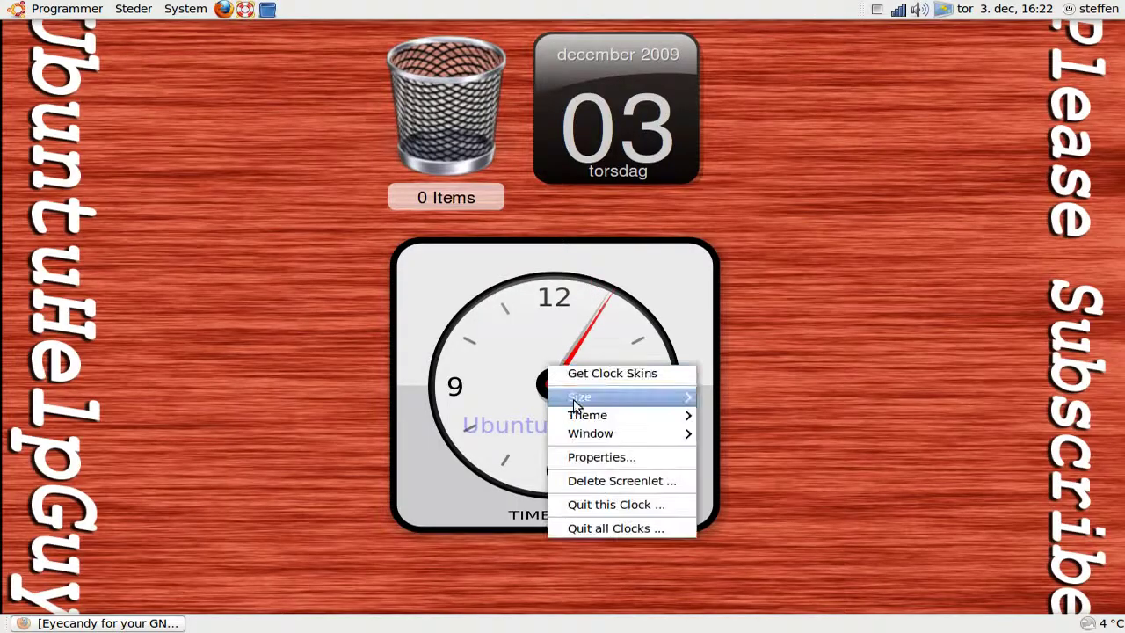
mouse_move(578, 396)
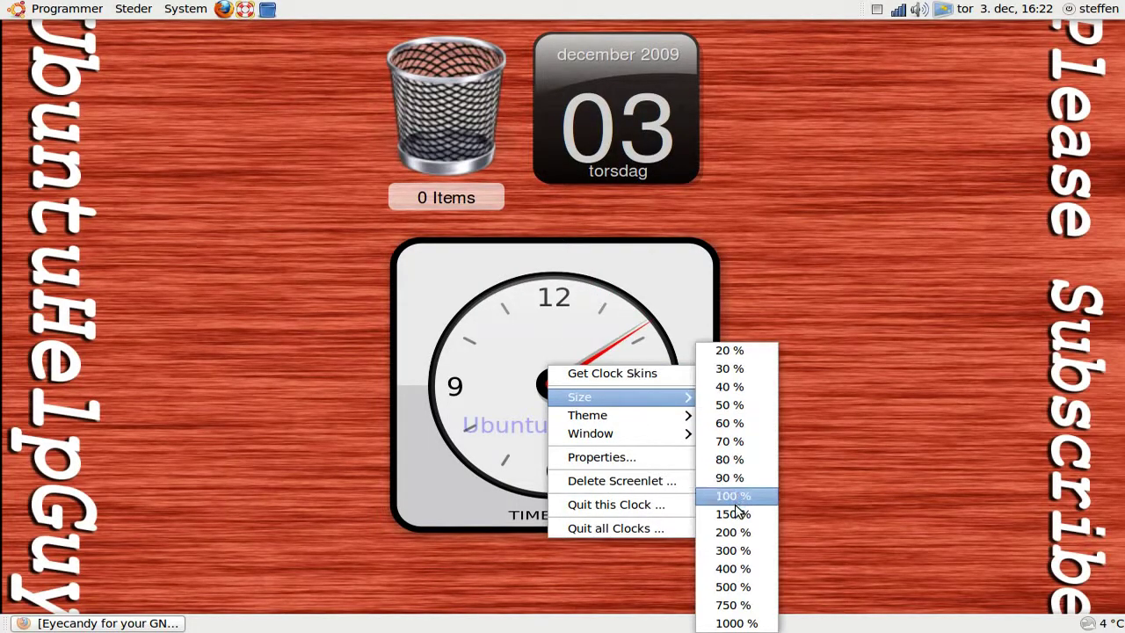
mouse_move(604, 430)
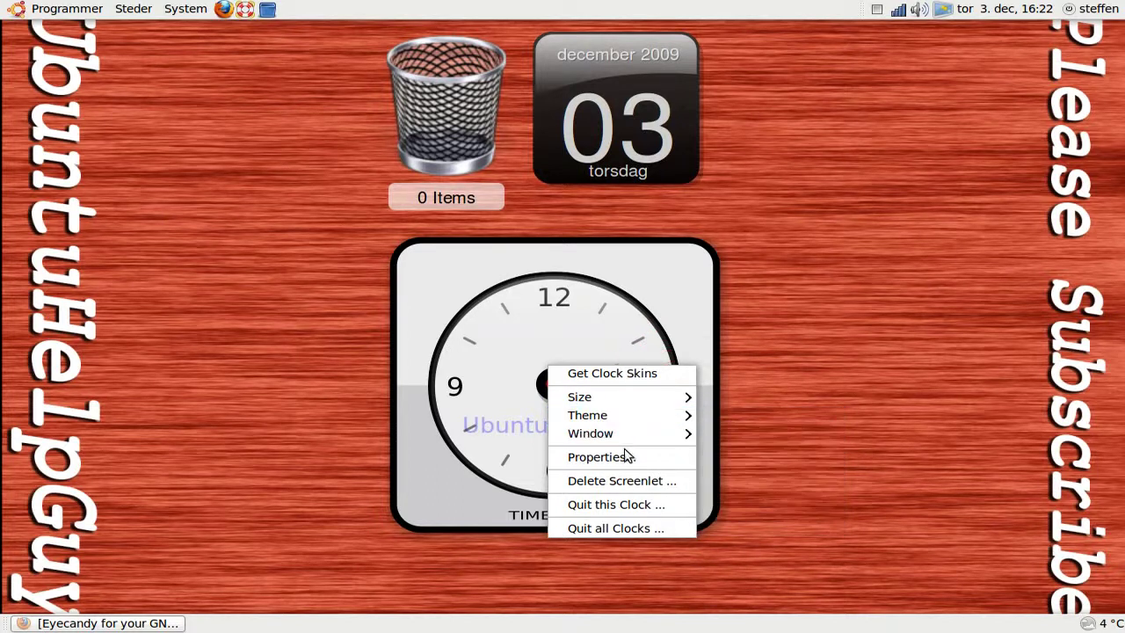
left_click(628, 458)
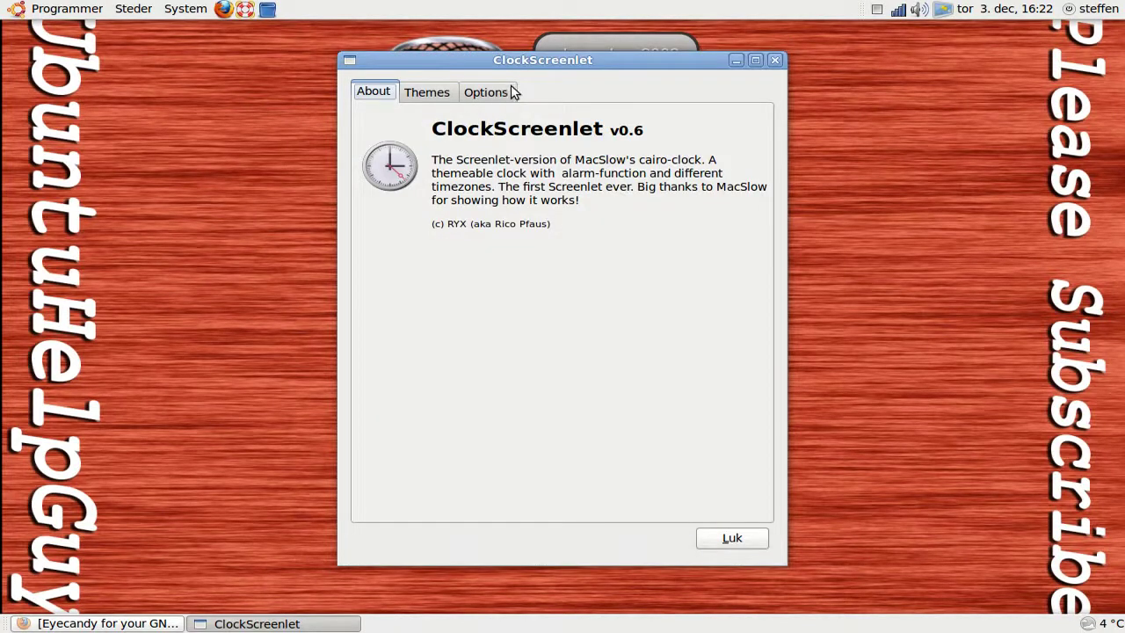
left_click_drag(514, 67, 136, 78)
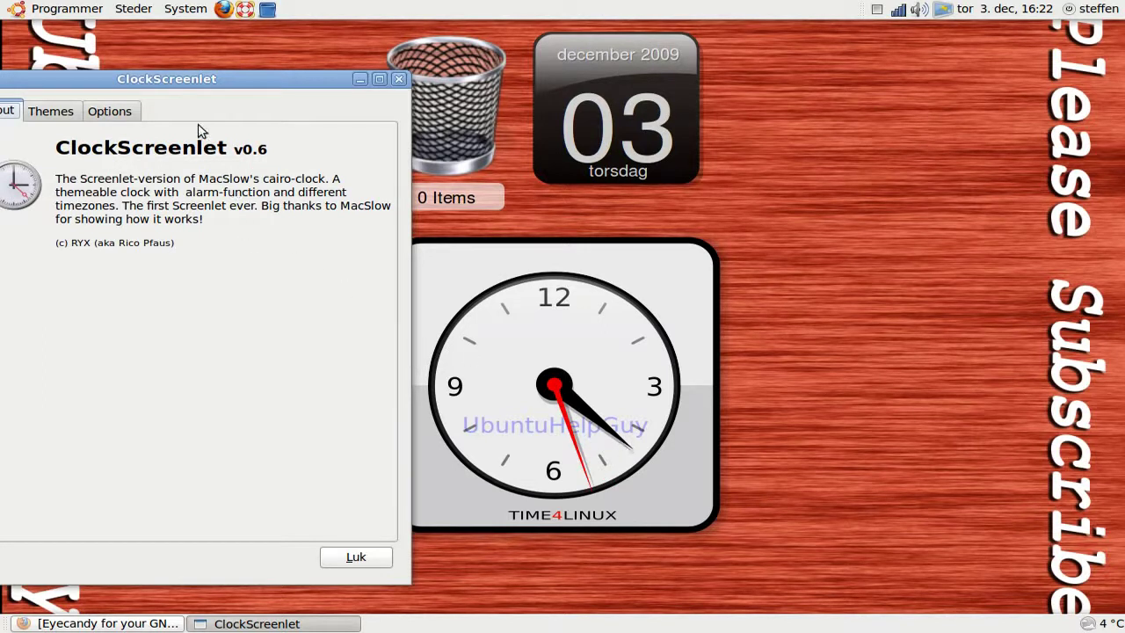
left_click_drag(201, 81, 404, 102)
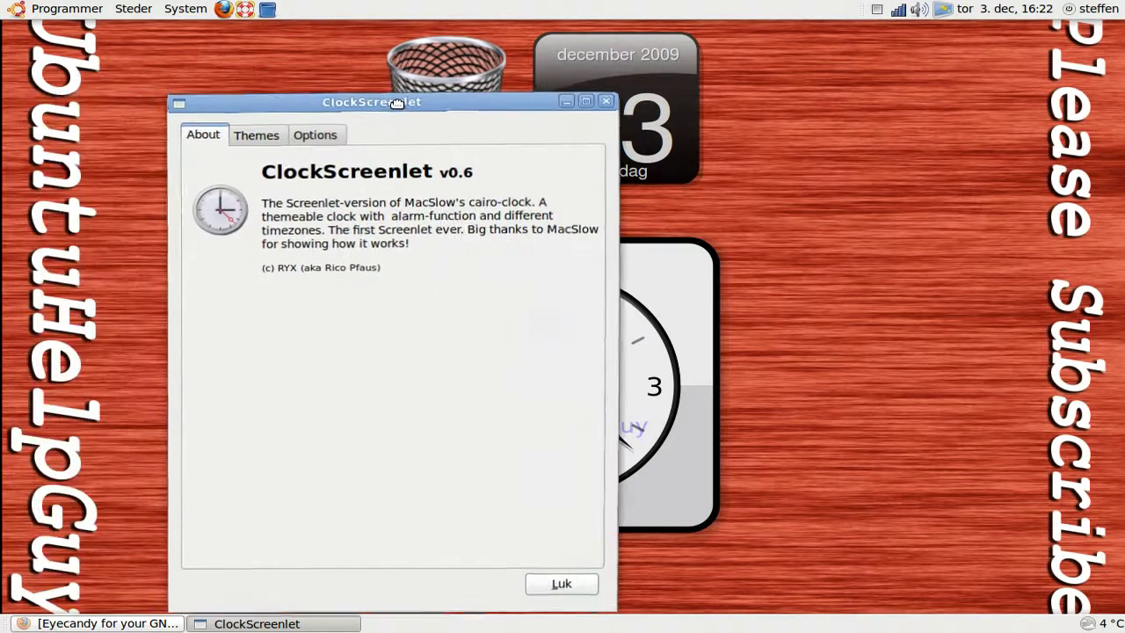
left_click(268, 136)
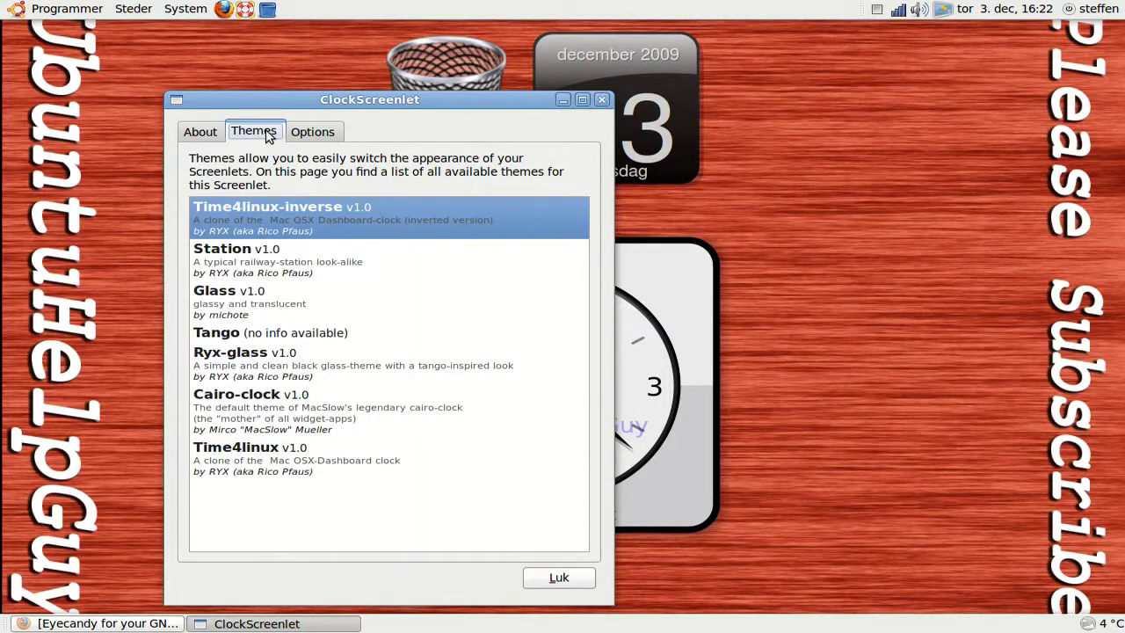
left_click_drag(325, 105, 906, 111)
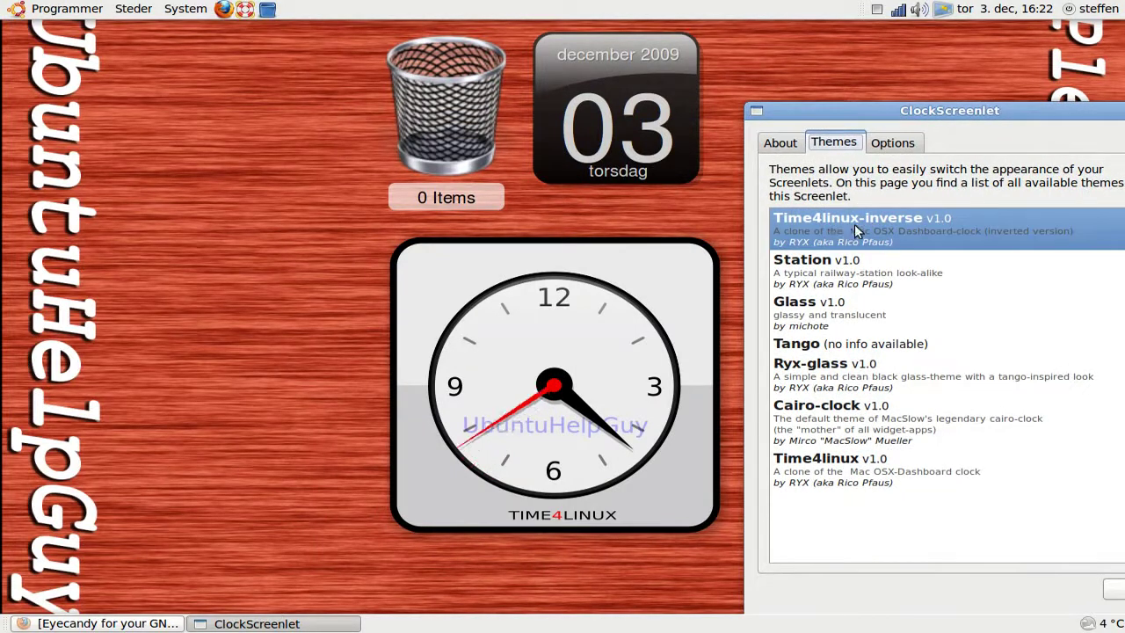
Step: Preview the Station, Glass, Tango, Ryx-glass and Cairo-clock themes on the clock, ending with Time4linux applied
left_click(842, 275)
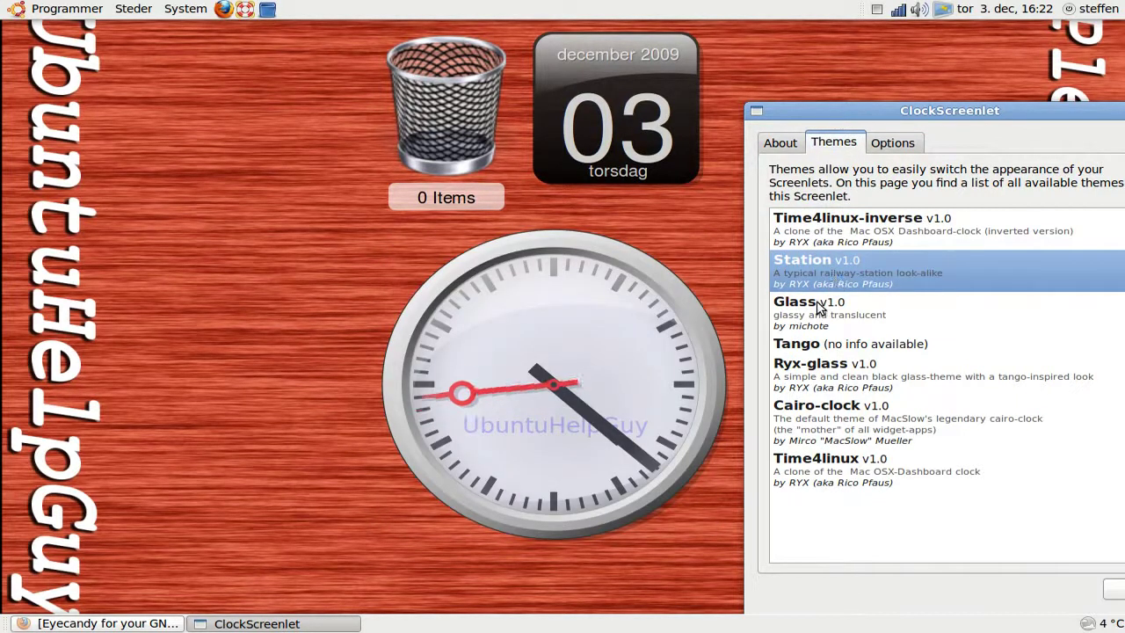
left_click(816, 305)
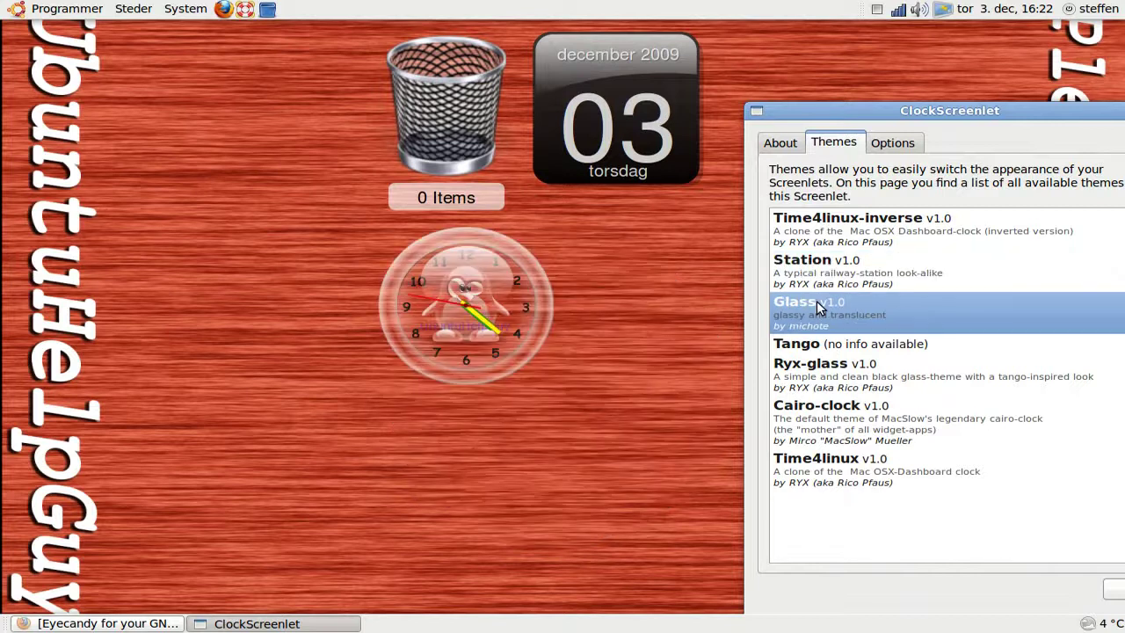
left_click(814, 348)
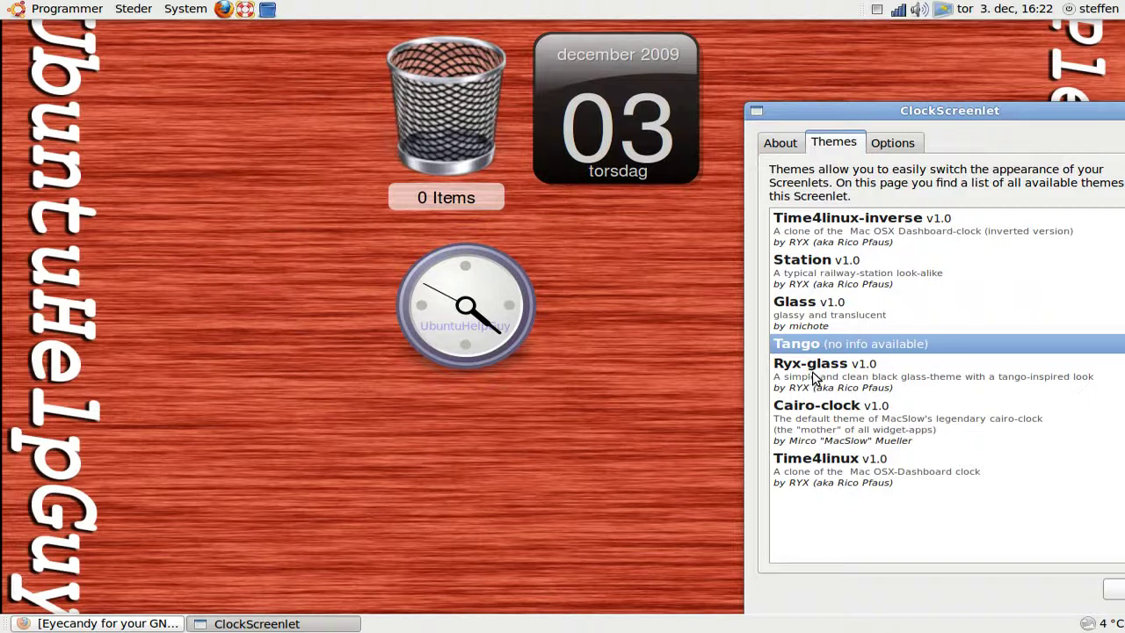
left_click(814, 376)
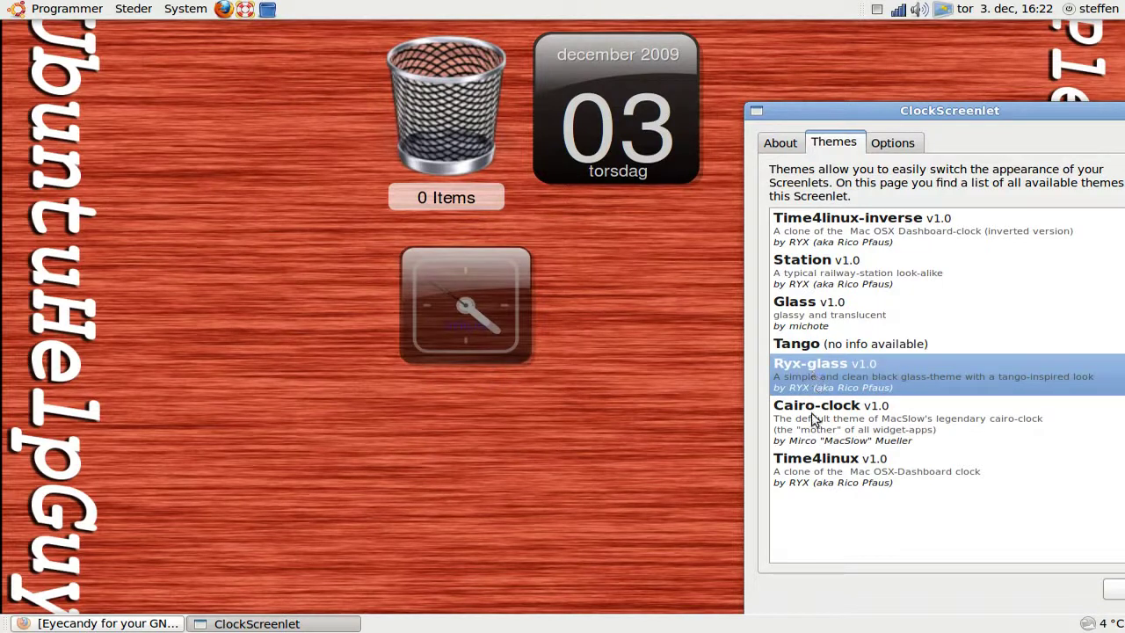
left_click(811, 414)
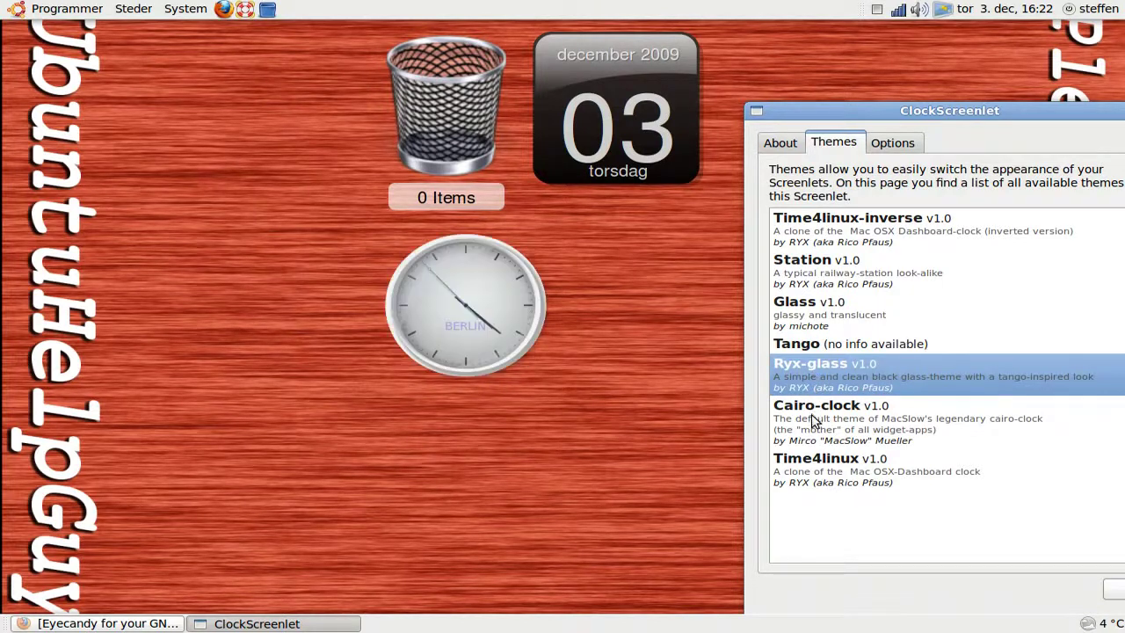
left_click(813, 472)
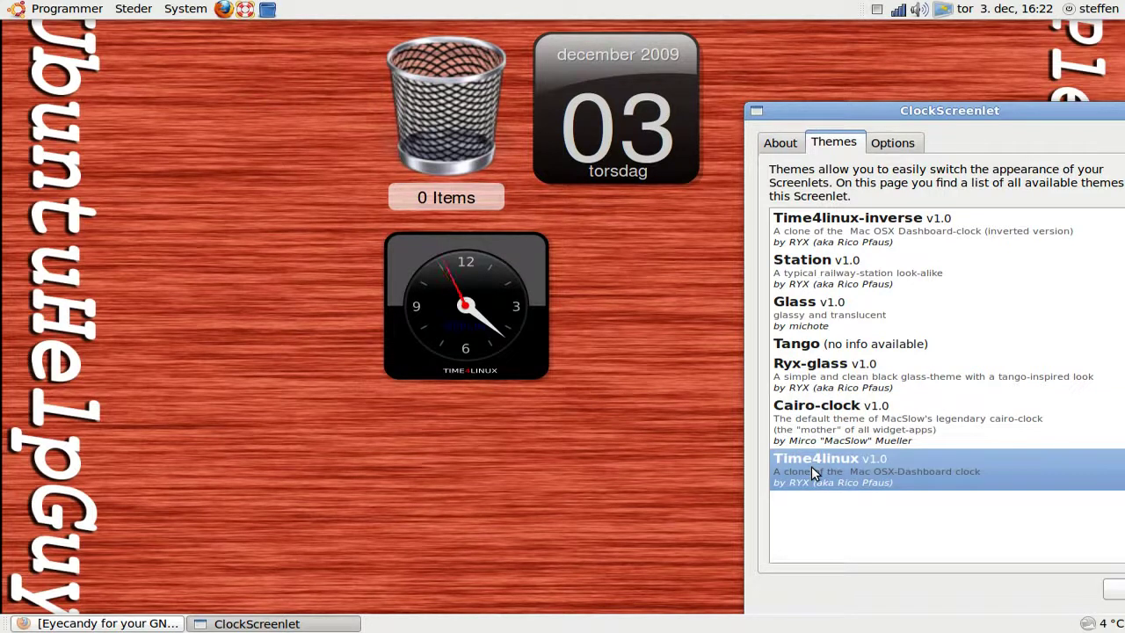
Step: Apply the Time4linux-inverse theme to the clock, view its basic screenlet options, and close the properties
left_click(820, 224)
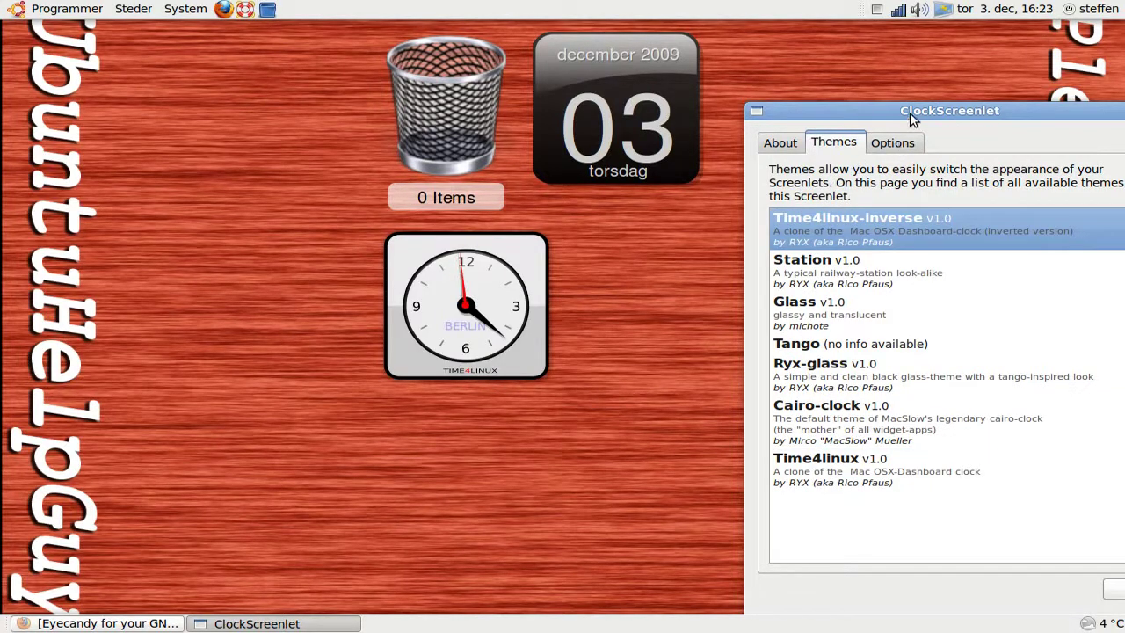
left_click_drag(909, 112, 797, 102)
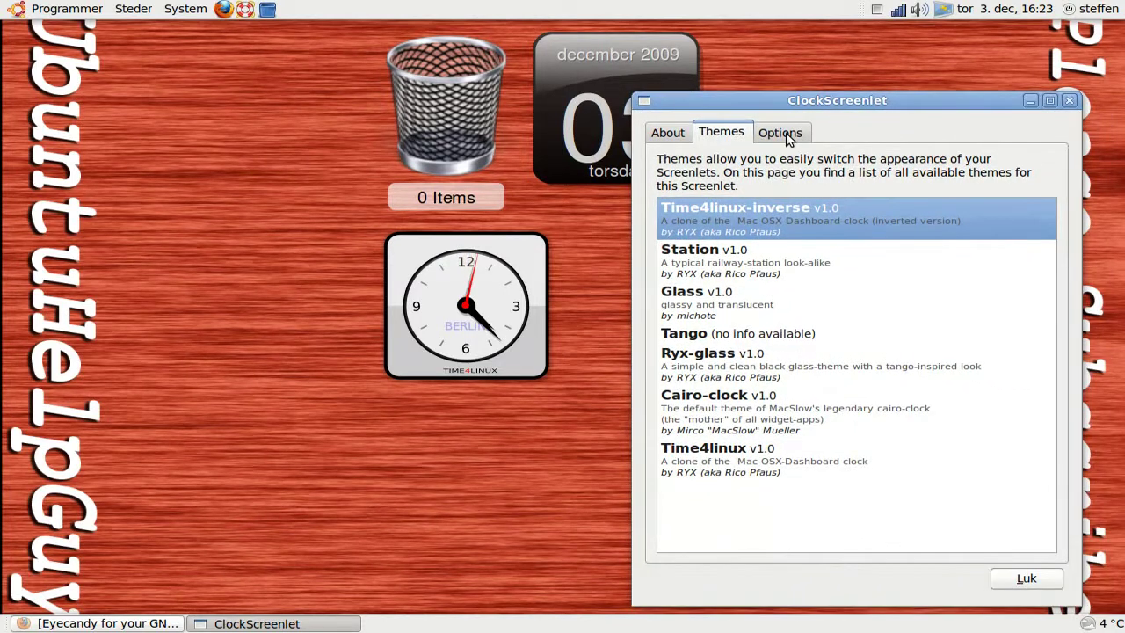
left_click(788, 137)
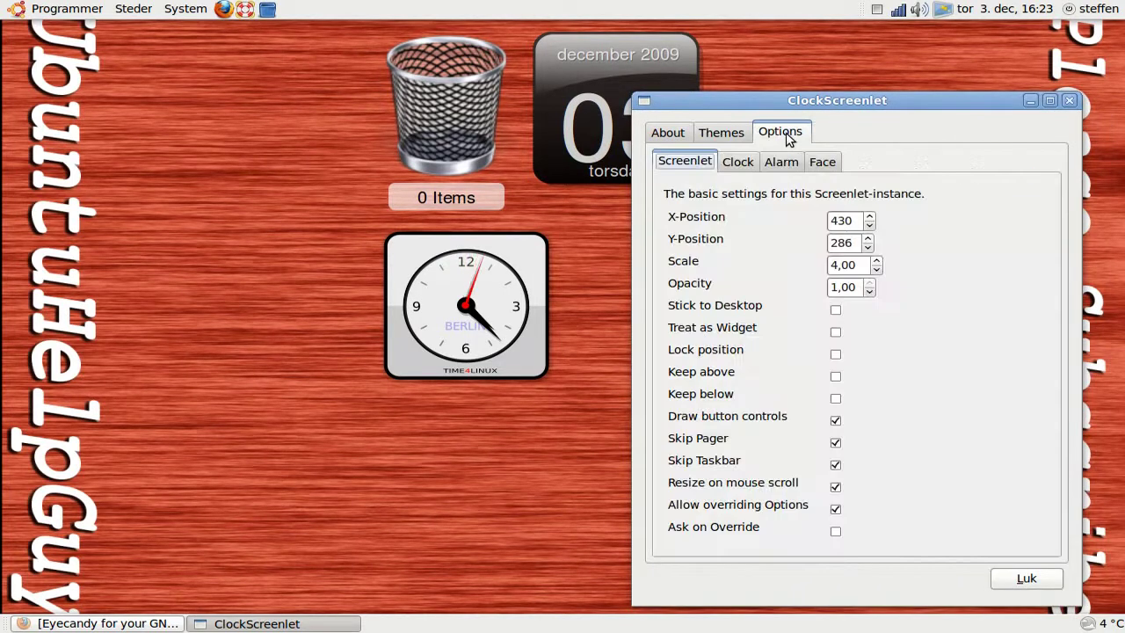
left_click(1071, 102)
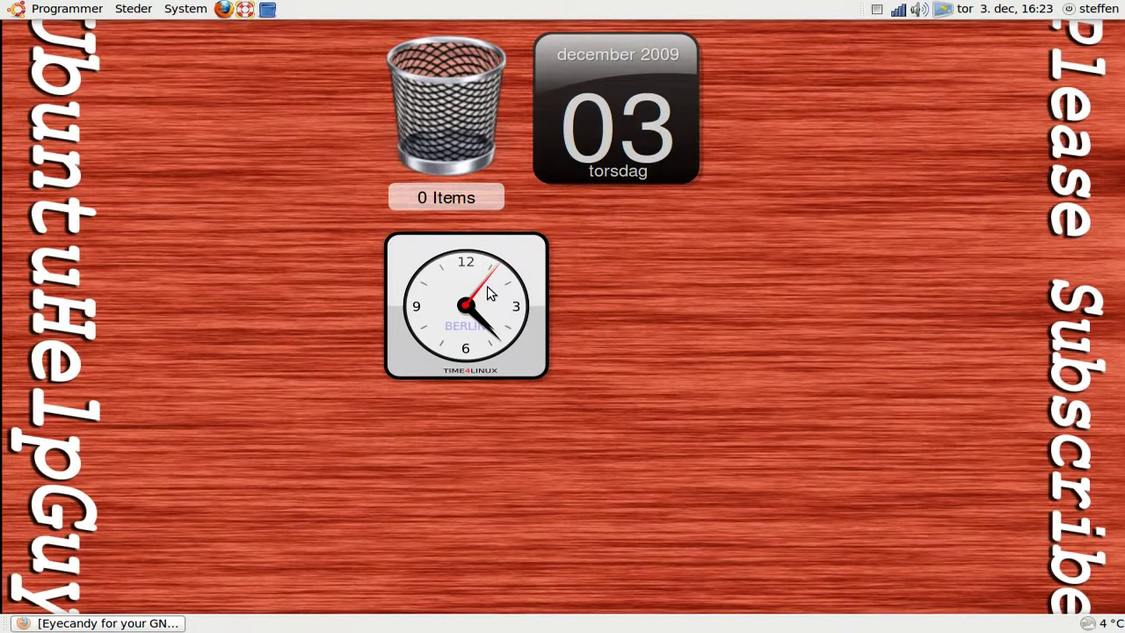
Step: Enlarge the clock screenlet to about twice its width and move it to the desktop's left side, beside the trash screenlet
right_click(487, 286)
mouse_move(502, 322)
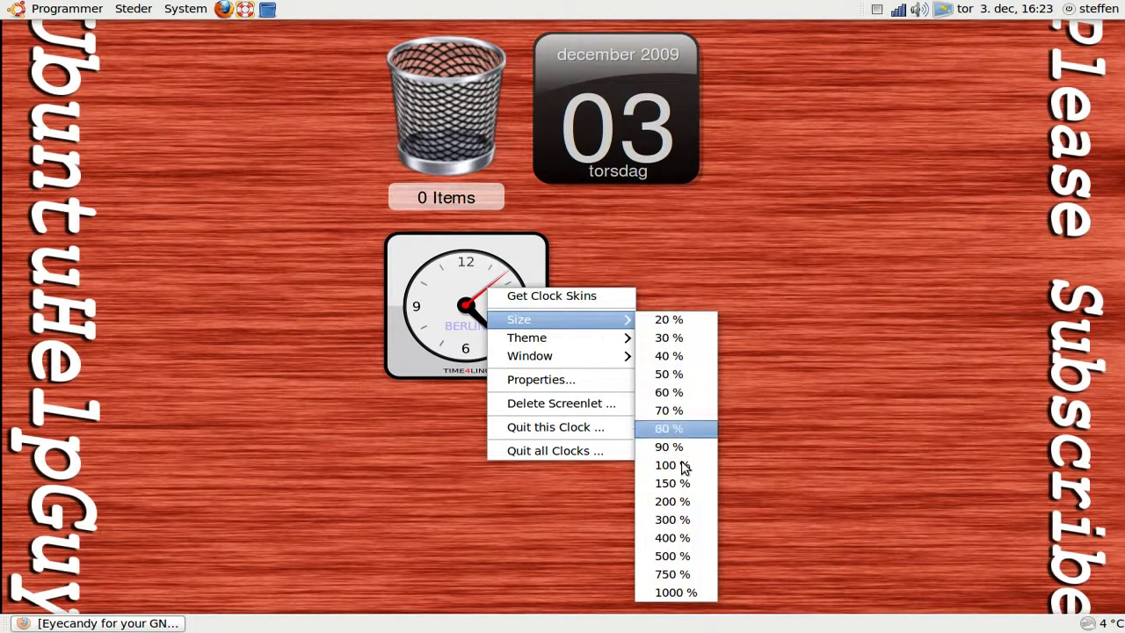
left_click(677, 503)
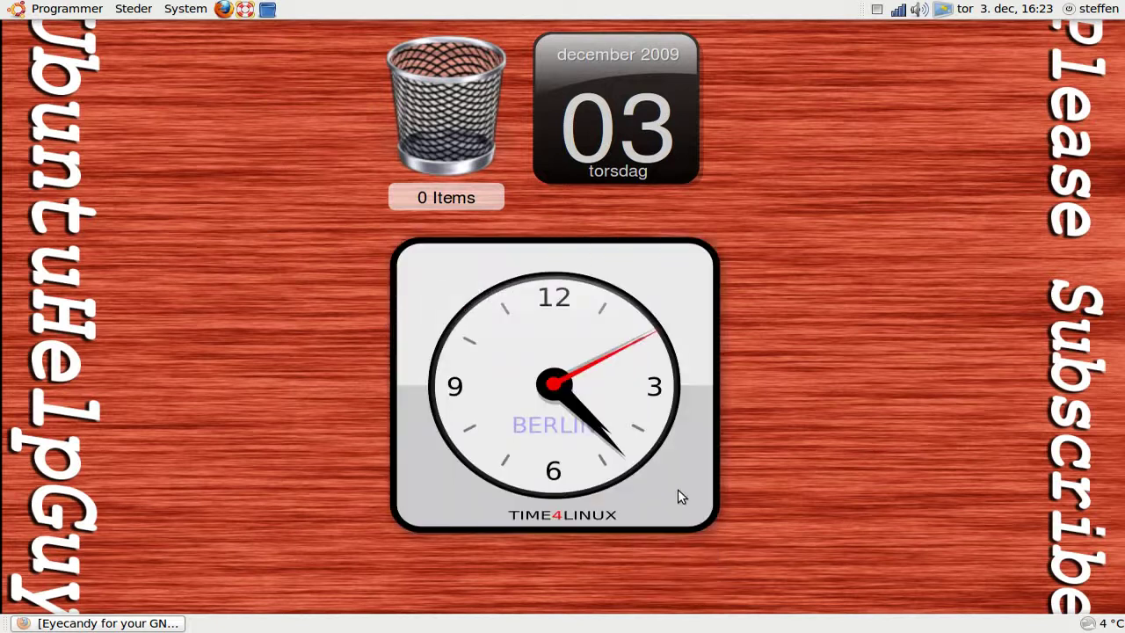
left_click_drag(611, 358, 271, 264)
Step: Open the clock screenlet's properties and review its basic screenlet, time zone and hour format, and alarm options
right_click(270, 261)
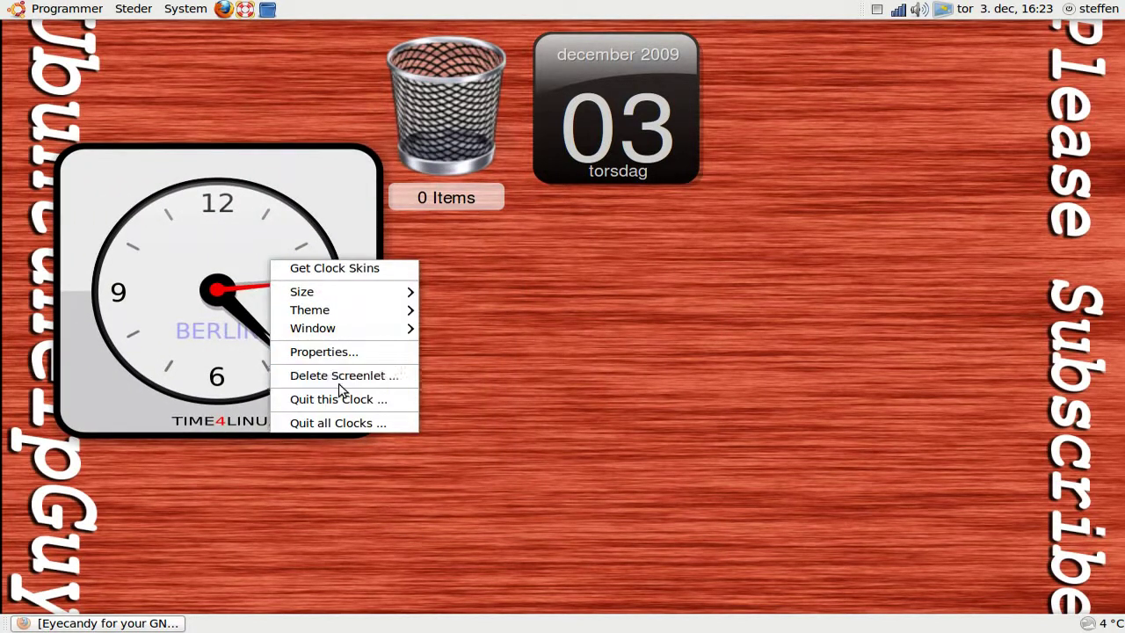
left_click(347, 356)
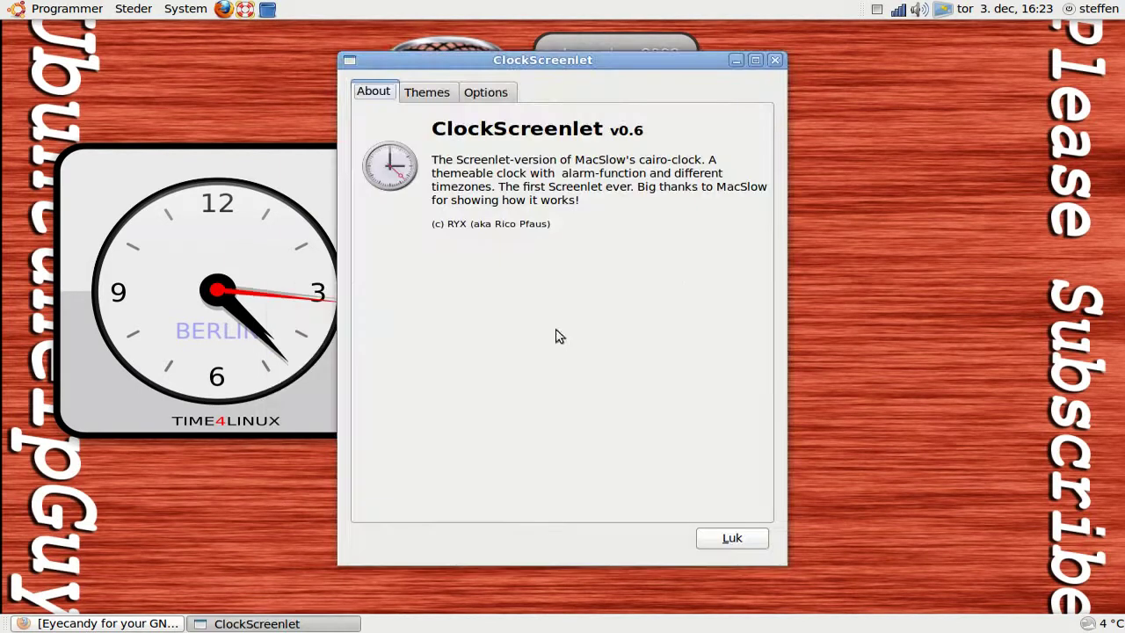
left_click(505, 97)
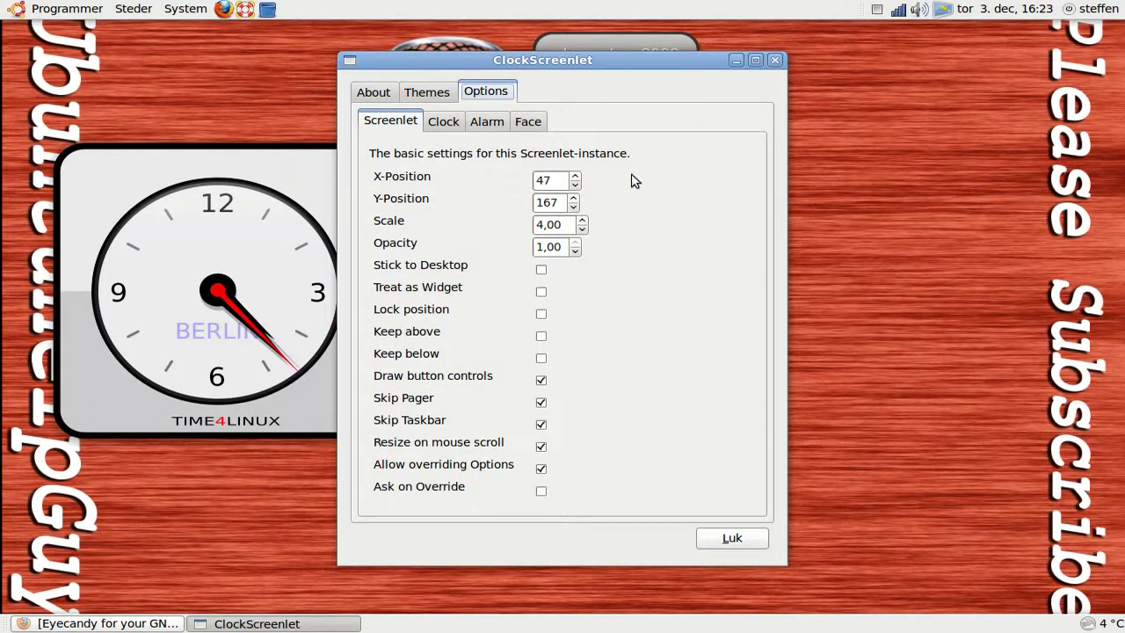
left_click(442, 121)
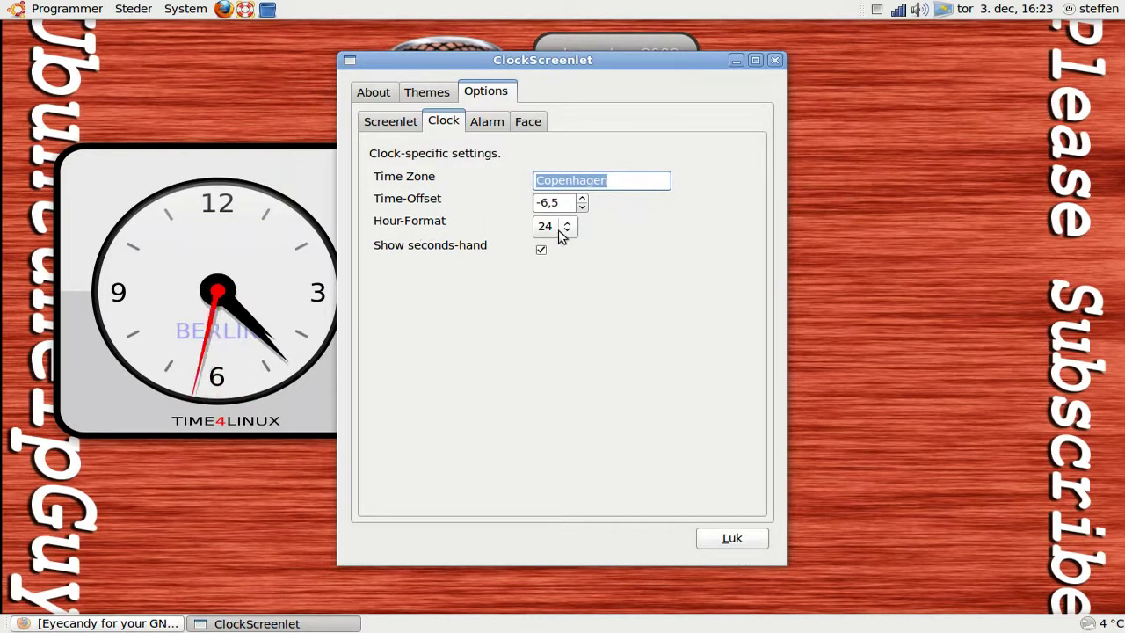
left_click(489, 122)
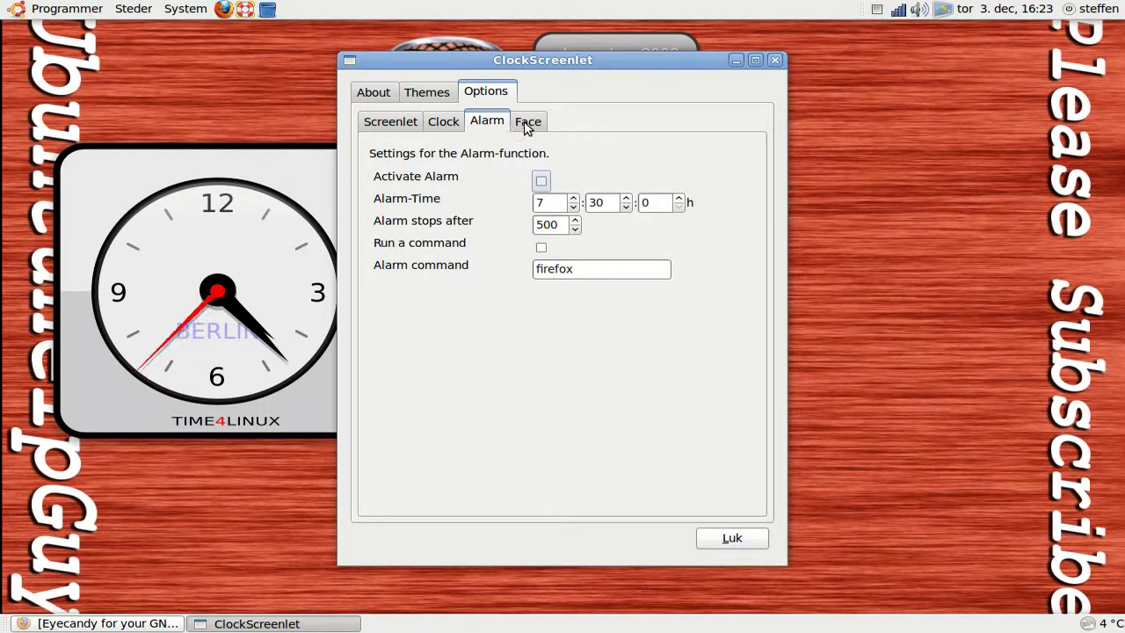
Step: Set the clock's face text to UbuntuHelpGuy and move the properties dialog clear of the clock
left_click(528, 123)
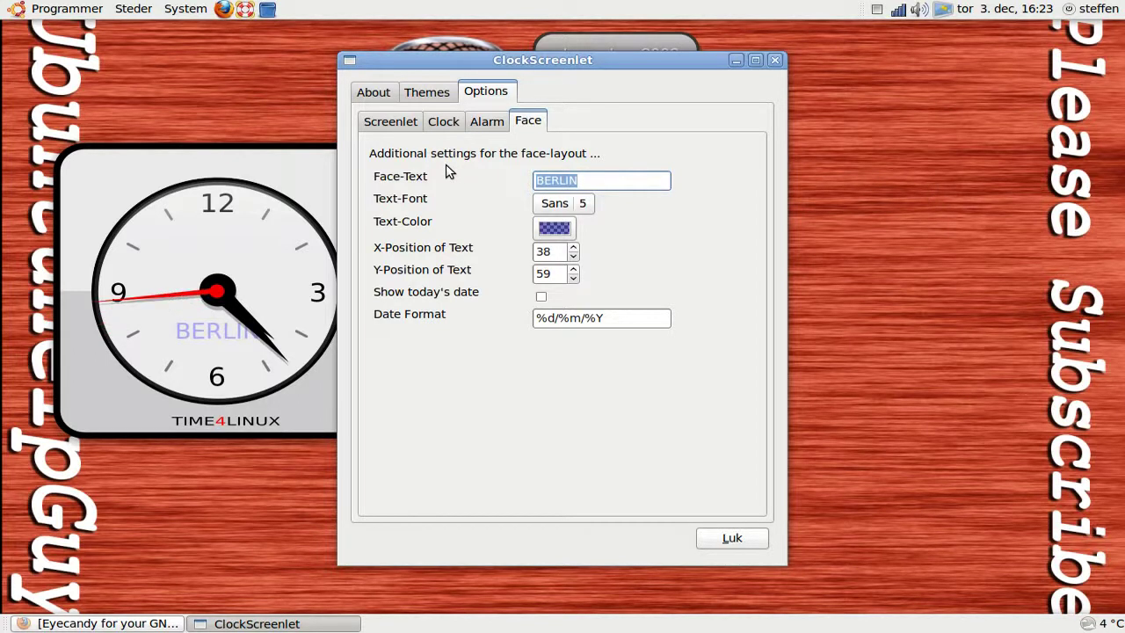
type("Ubuntu")
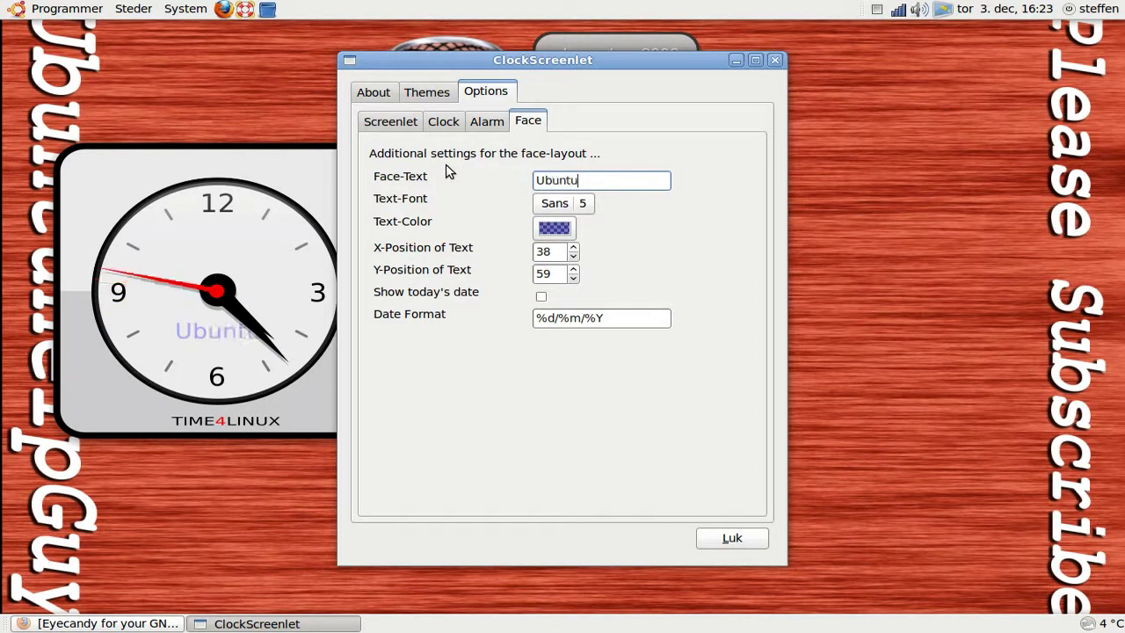
type("HelpG")
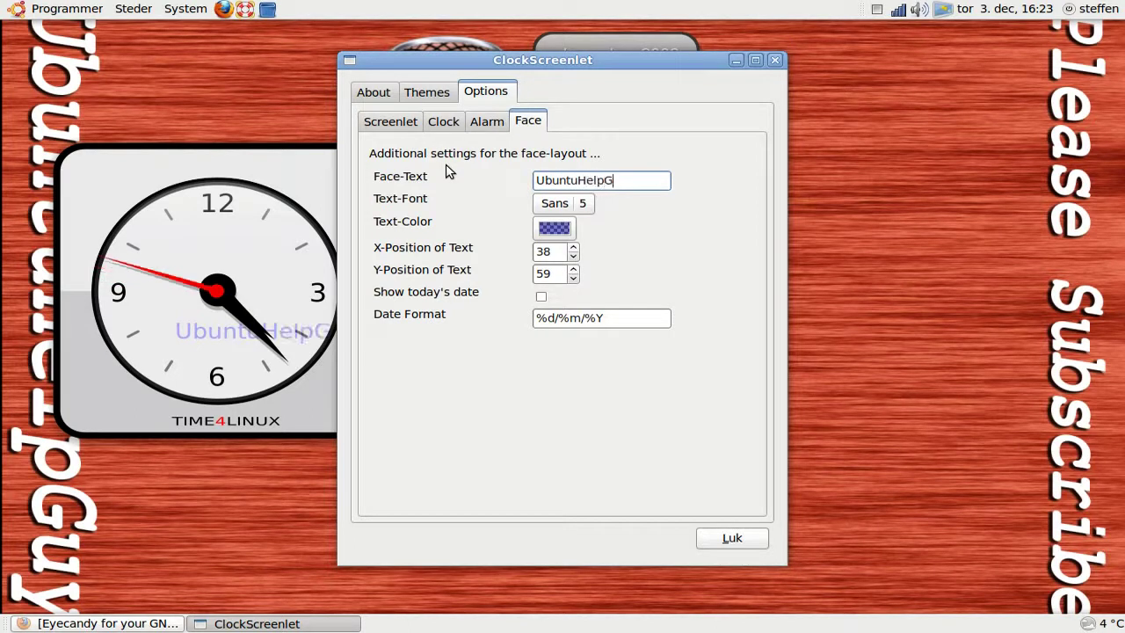
type("uy")
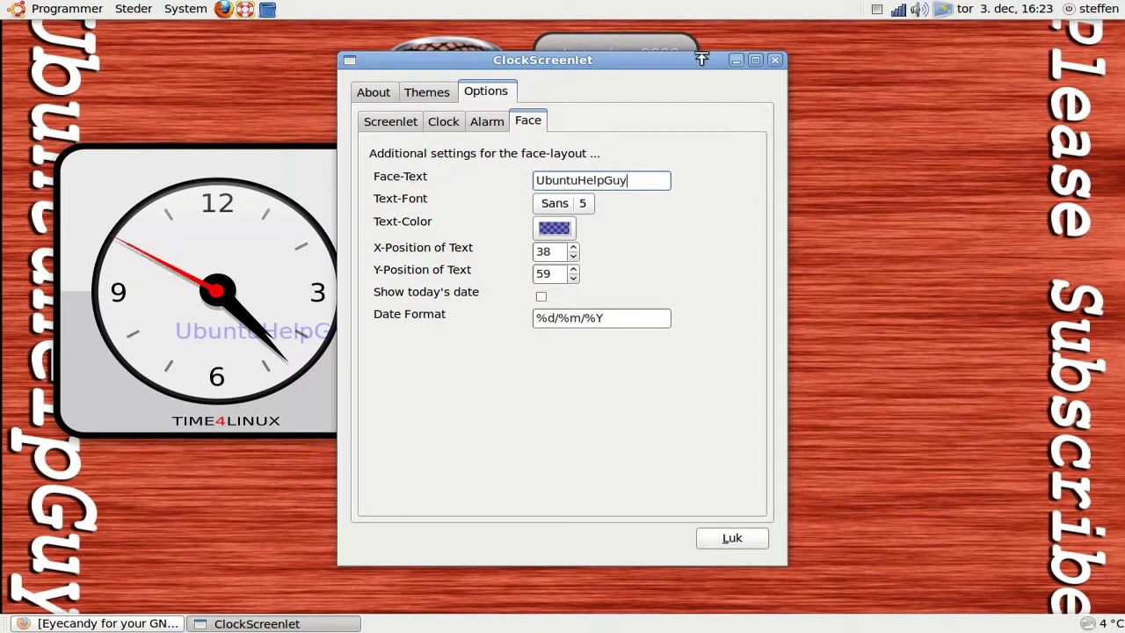
left_click_drag(639, 58, 774, 91)
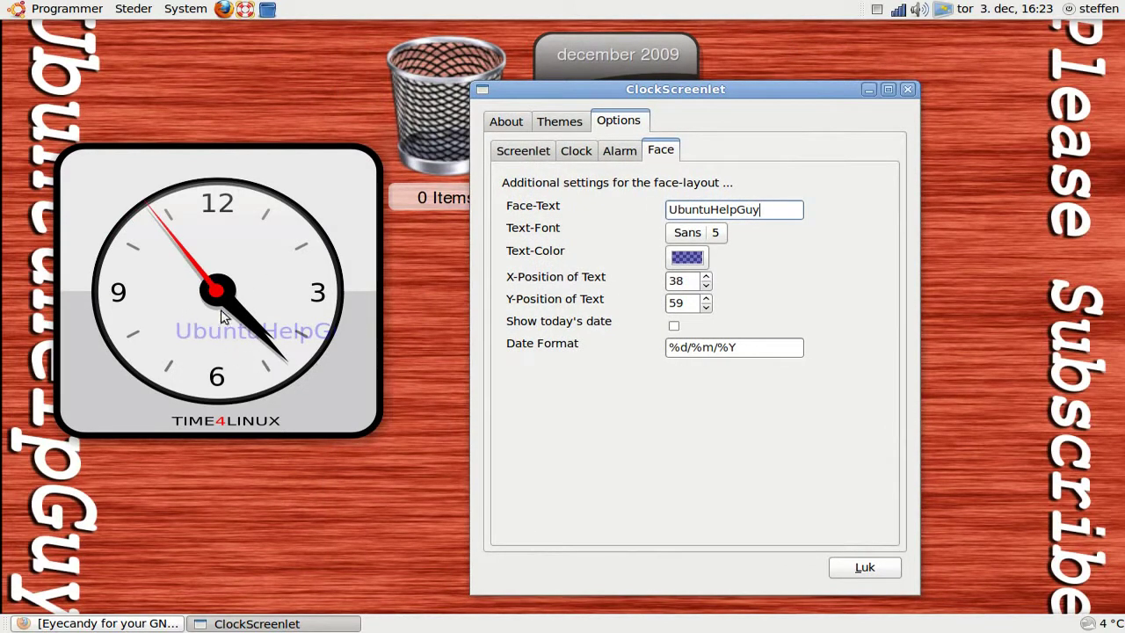
Step: Reposition the face text on the clock, setting its X-position to 24 and its Y-position to 63
left_click(706, 284)
left_click(706, 285)
left_click(706, 285)
left_click(706, 284)
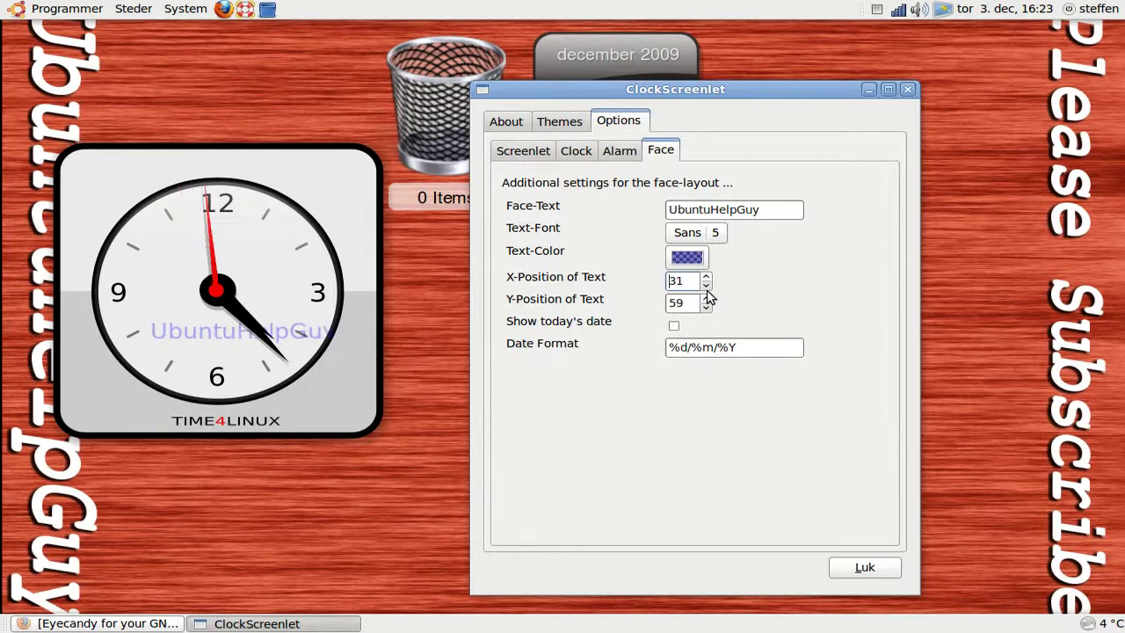
left_click(706, 286)
left_click(706, 286)
left_click(706, 298)
left_click(706, 298)
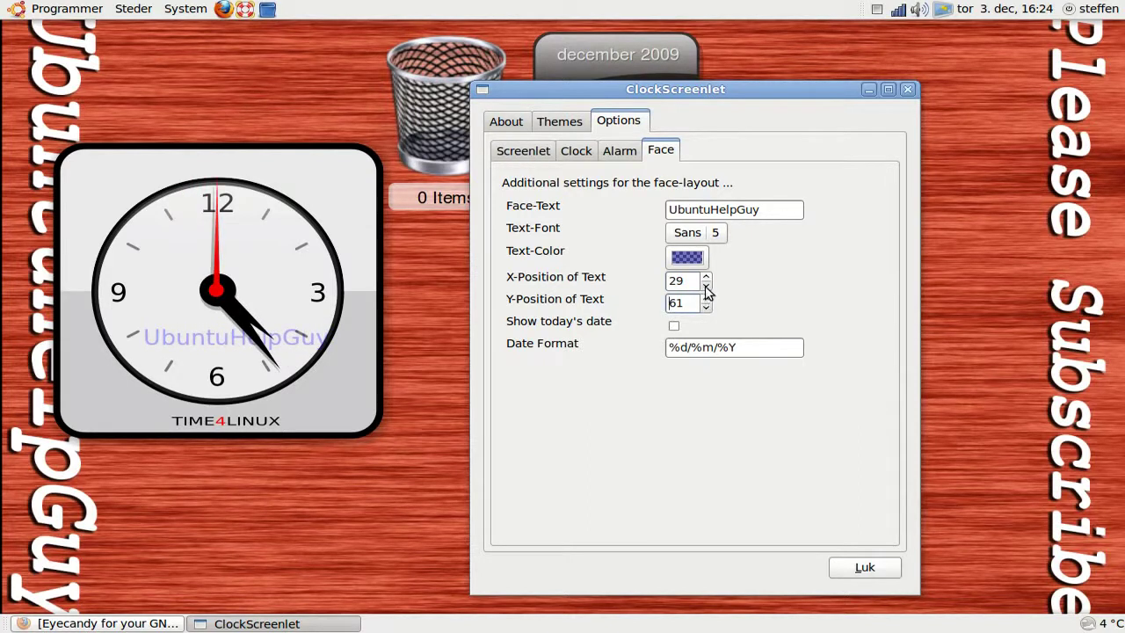
left_click(706, 286)
left_click(706, 287)
left_click(706, 286)
left_click(705, 287)
left_click(706, 286)
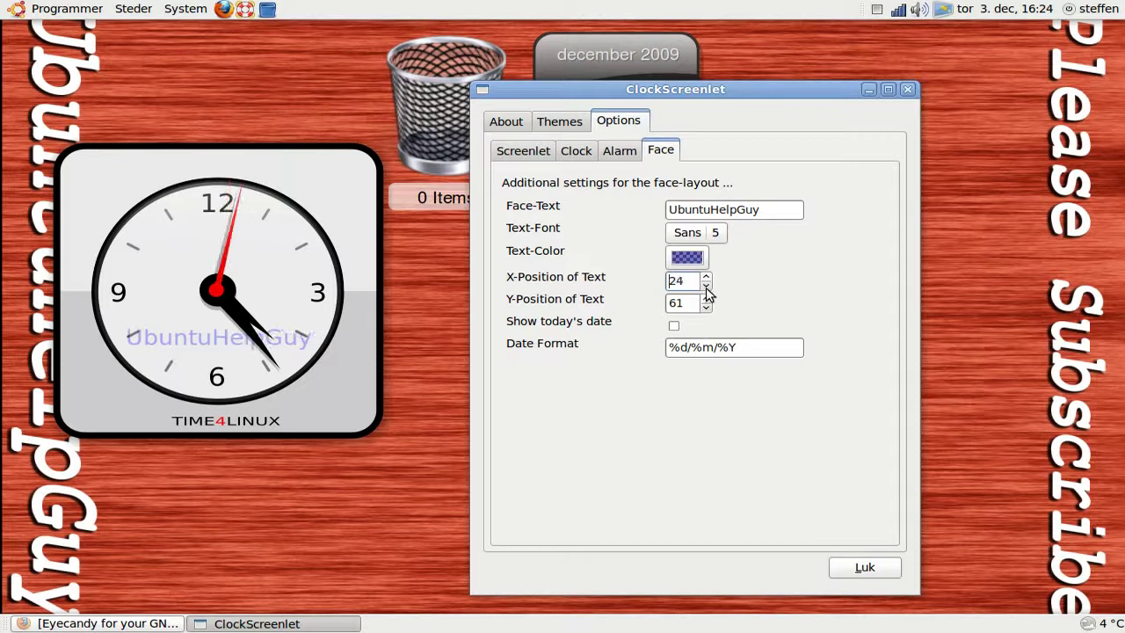
left_click(709, 299)
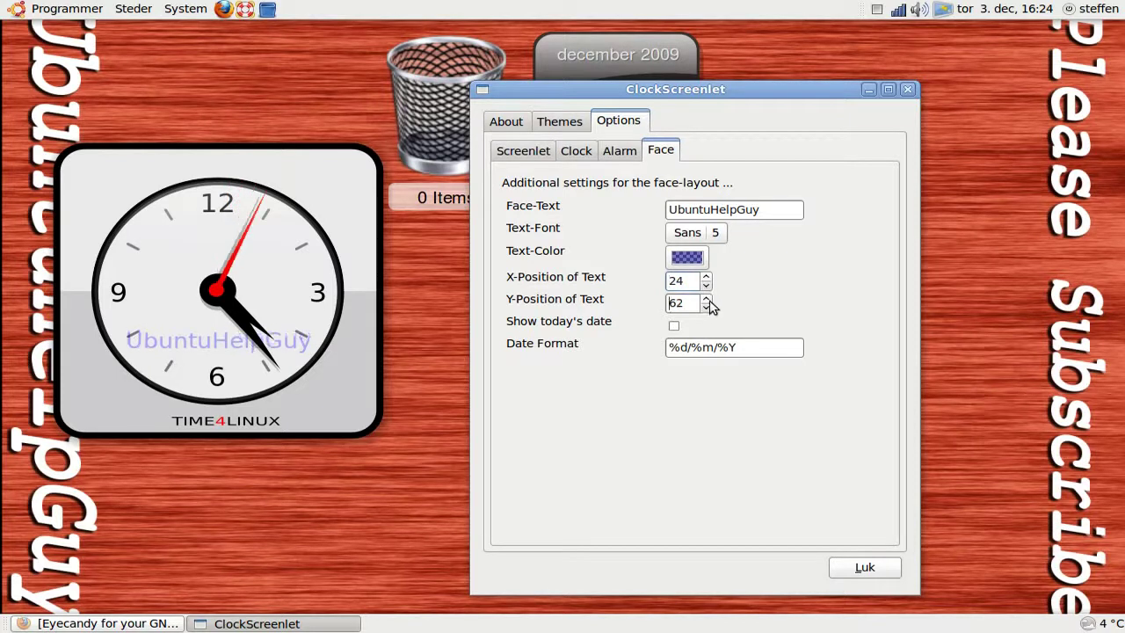
left_click(705, 299)
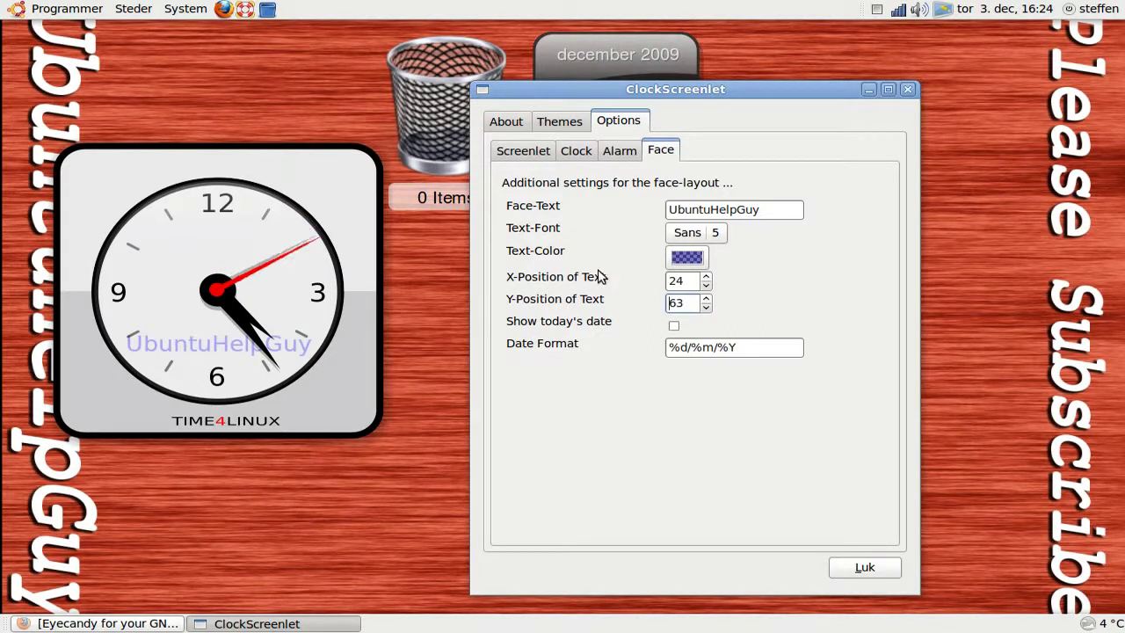
Step: Change the clock's face text colour to green, #0FFF00
left_click(689, 257)
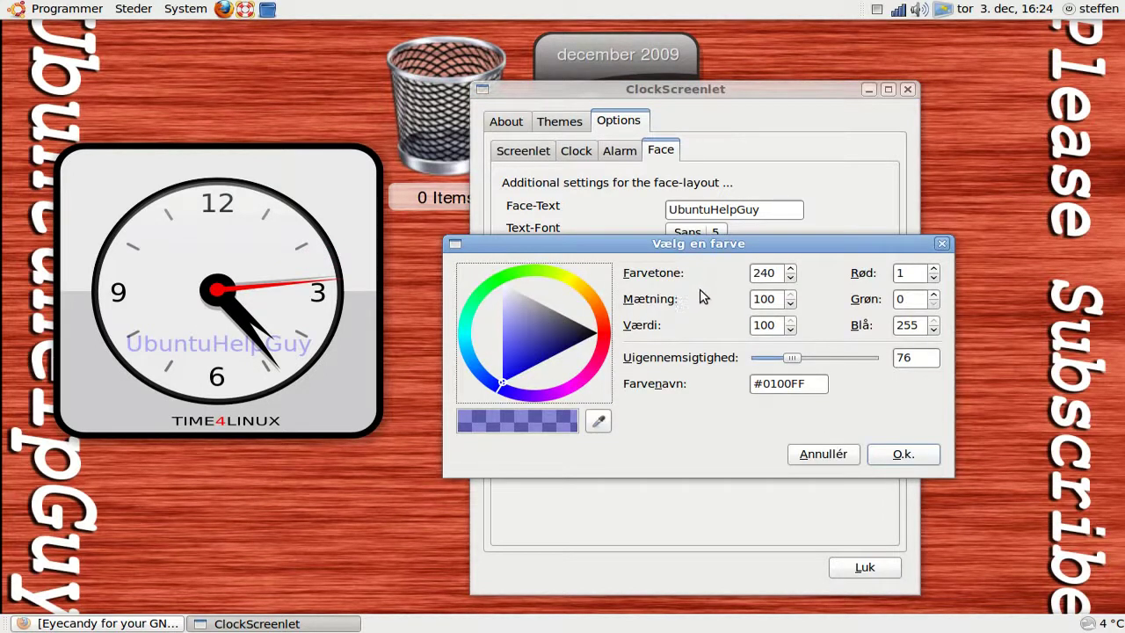
mouse_move(500, 390)
left_mouse_down()
mouse_move(477, 354)
mouse_move(479, 309)
mouse_move(510, 273)
mouse_move(486, 275)
mouse_move(503, 277)
left_mouse_up()
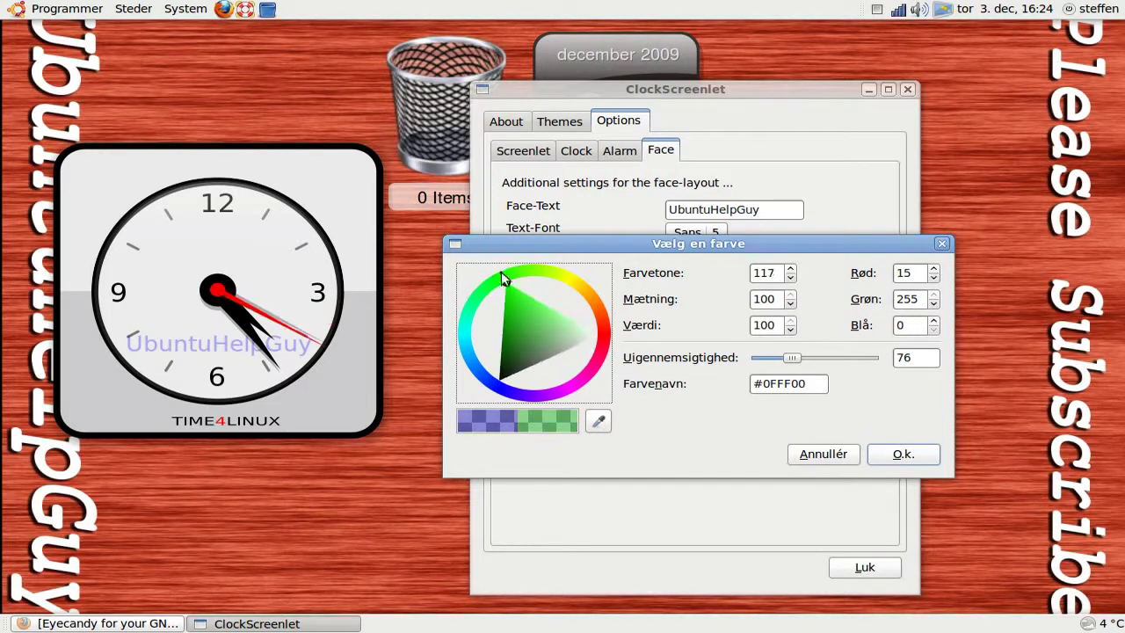
left_click(930, 459)
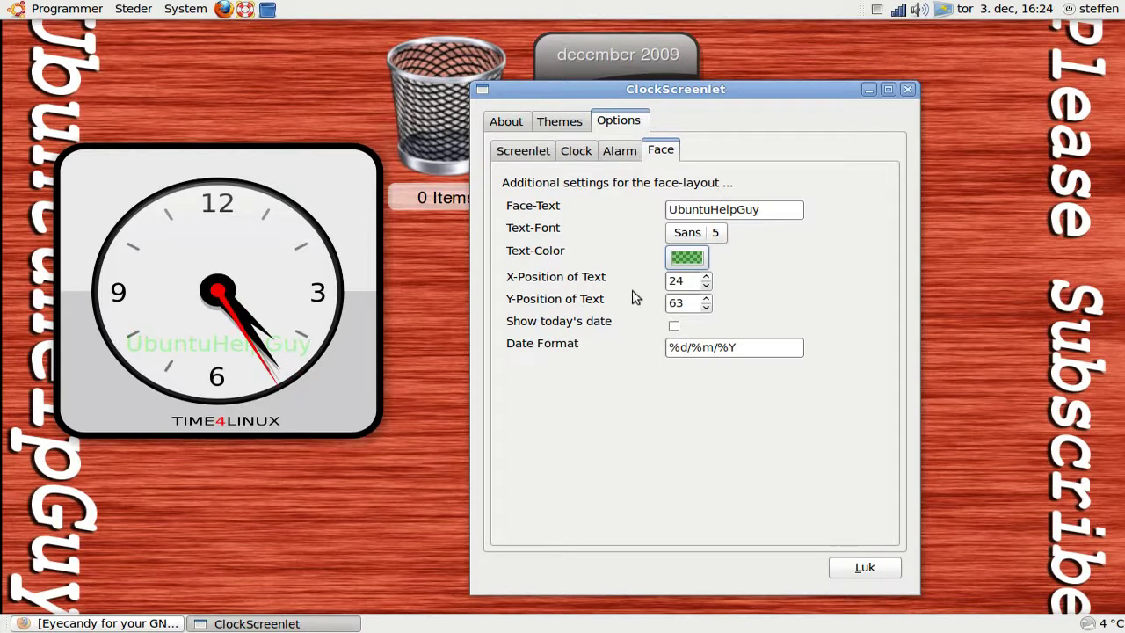
Step: Set the clock's face text colour to blue, #0011FF, and close the properties dialog
left_click(694, 264)
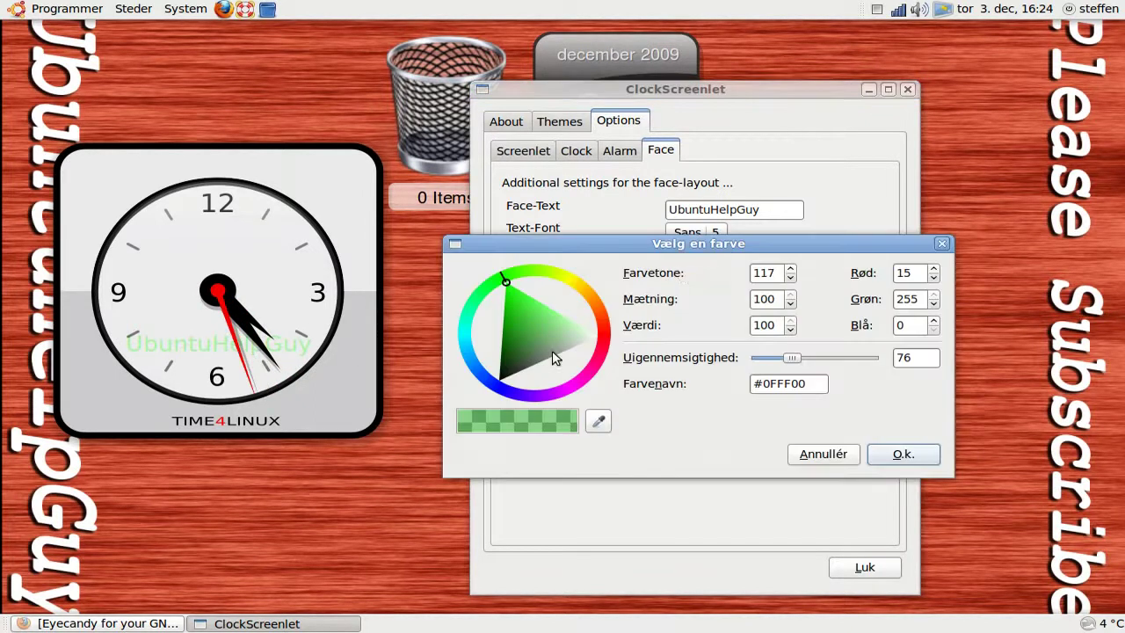
mouse_move(509, 282)
left_mouse_down()
mouse_move(460, 359)
mouse_move(467, 394)
mouse_move(491, 417)
mouse_move(470, 407)
left_mouse_up()
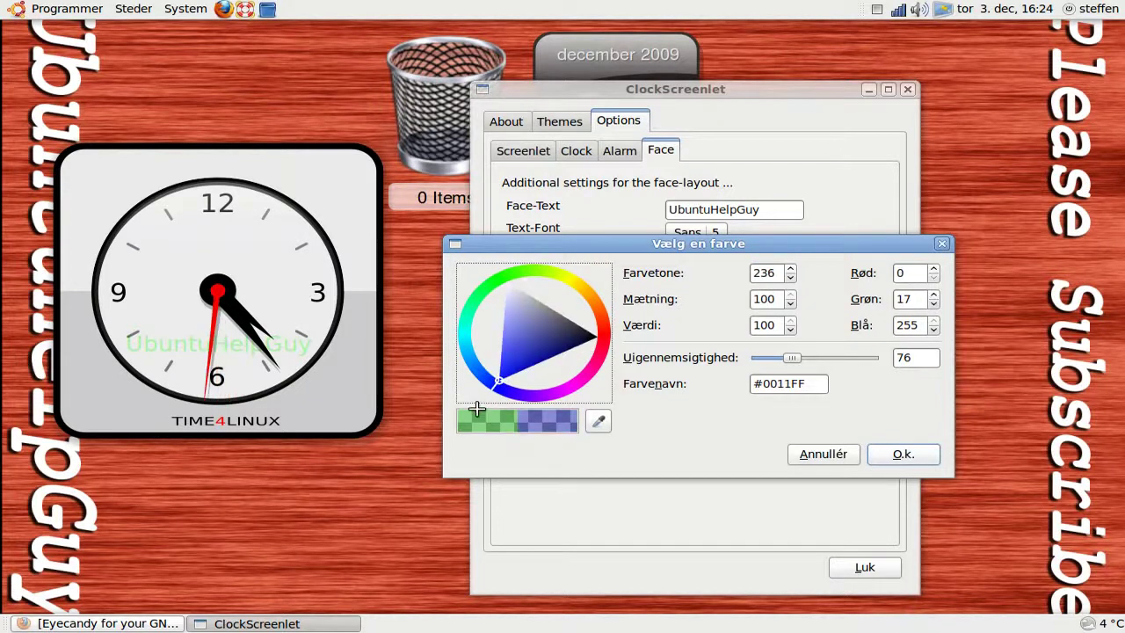
left_click(905, 455)
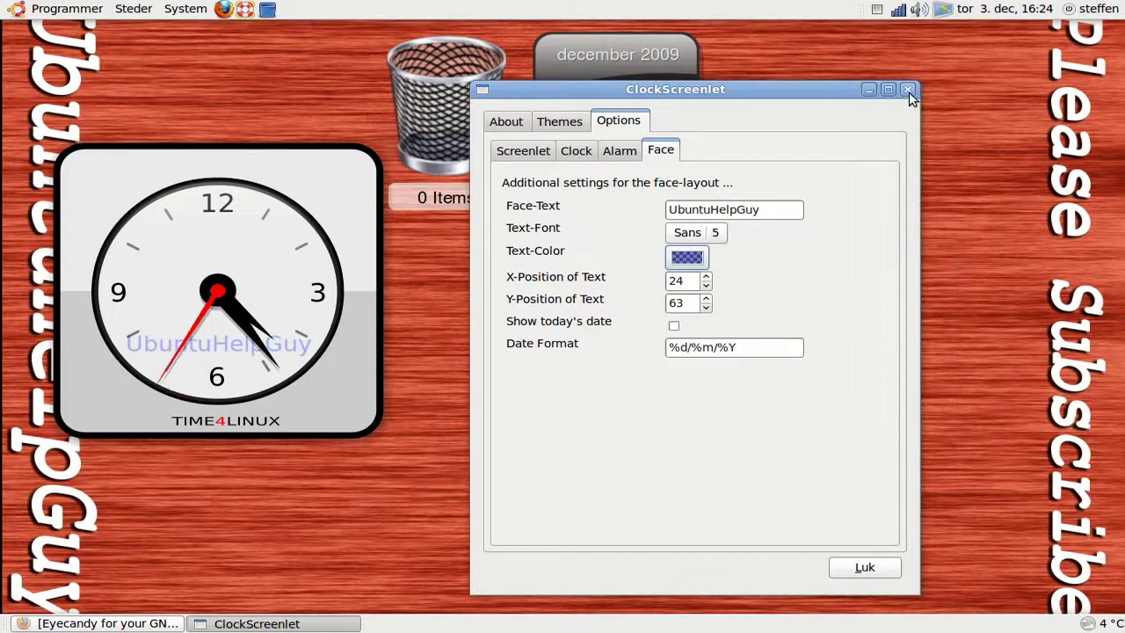
left_click(909, 92)
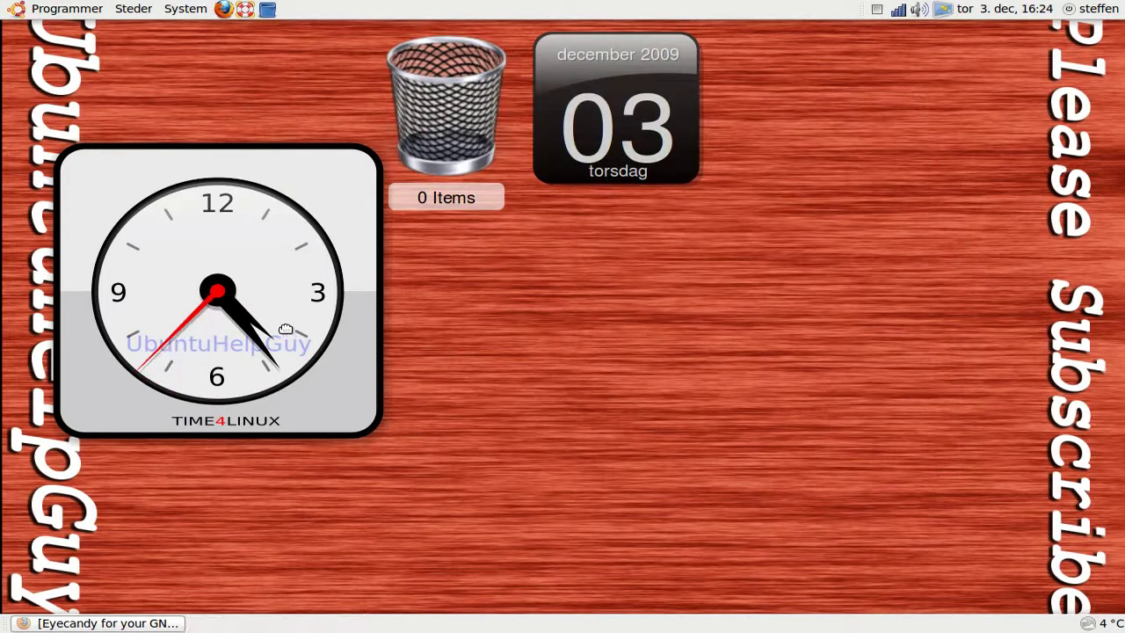
Step: Move the clock screenlet to the desktop's upper-left corner and briefly check the actions available for it
left_click_drag(286, 329, 258, 213)
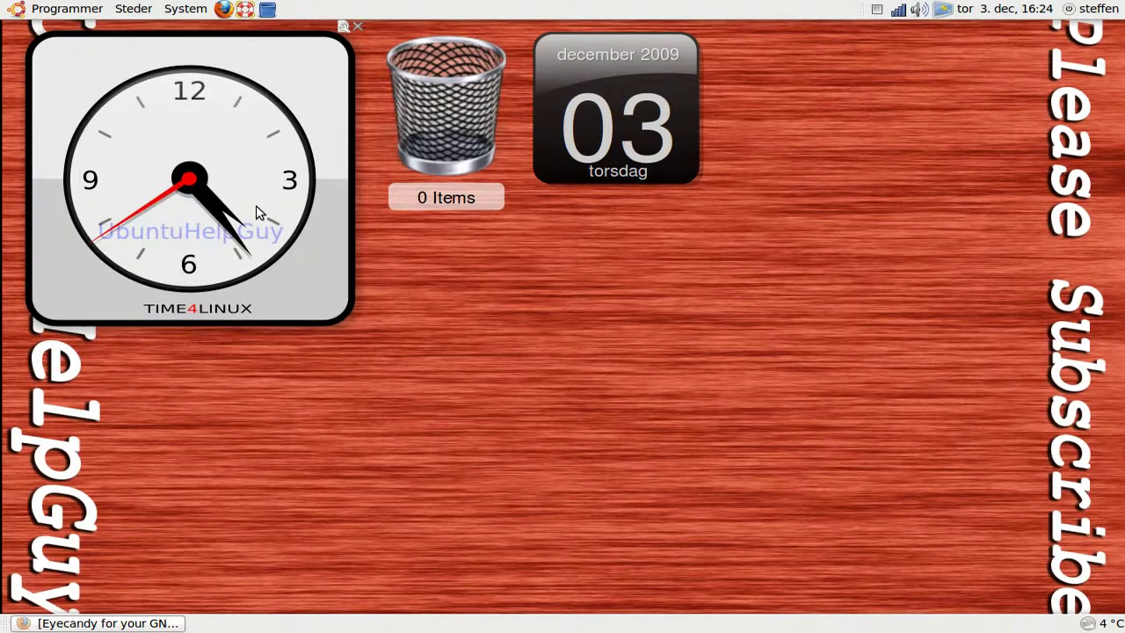
right_click(254, 209)
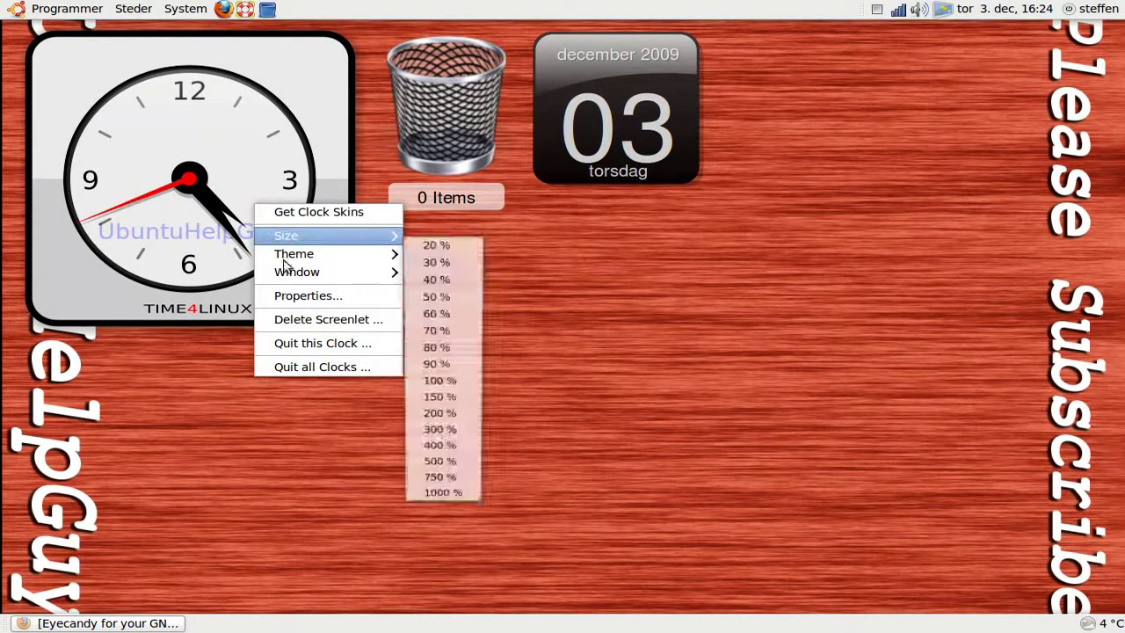
left_click(589, 308)
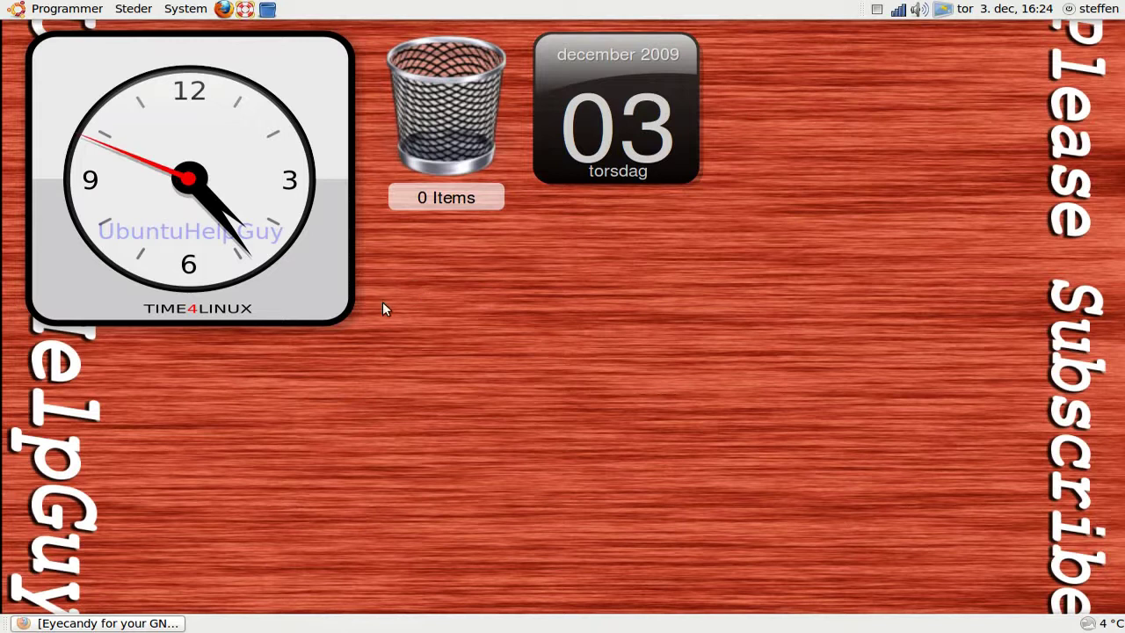
Step: Switch to Firefox, look through the Cairo-Clock themes listed on GNOME-Look.org, and minimize the browser
left_click(164, 624)
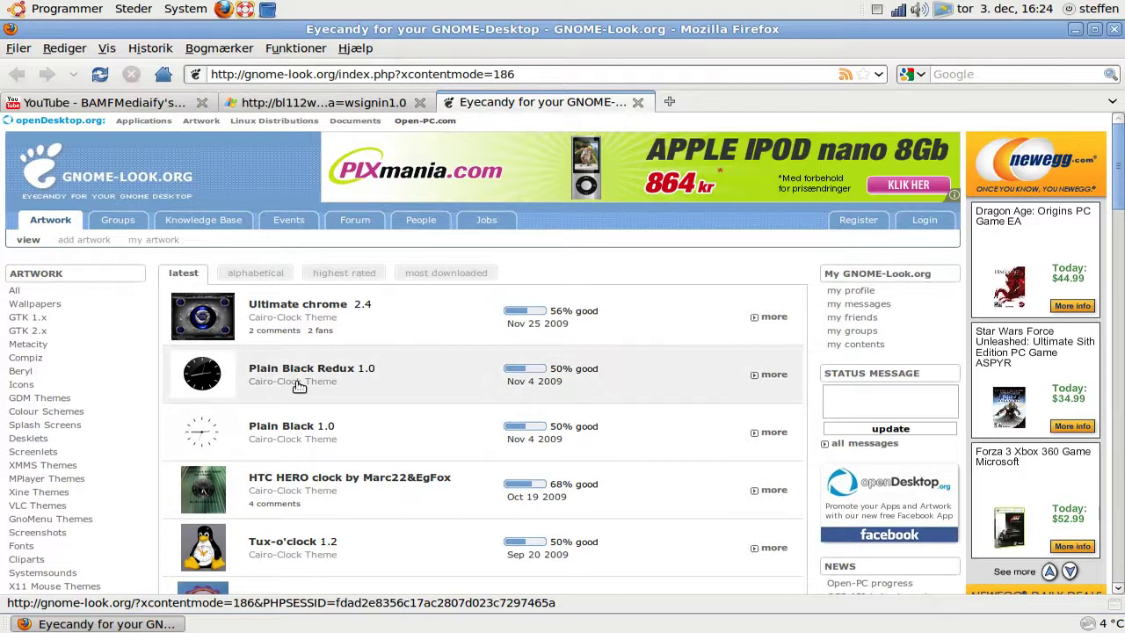
scroll(296, 440, "down", 4)
scroll(303, 407, "down", 3)
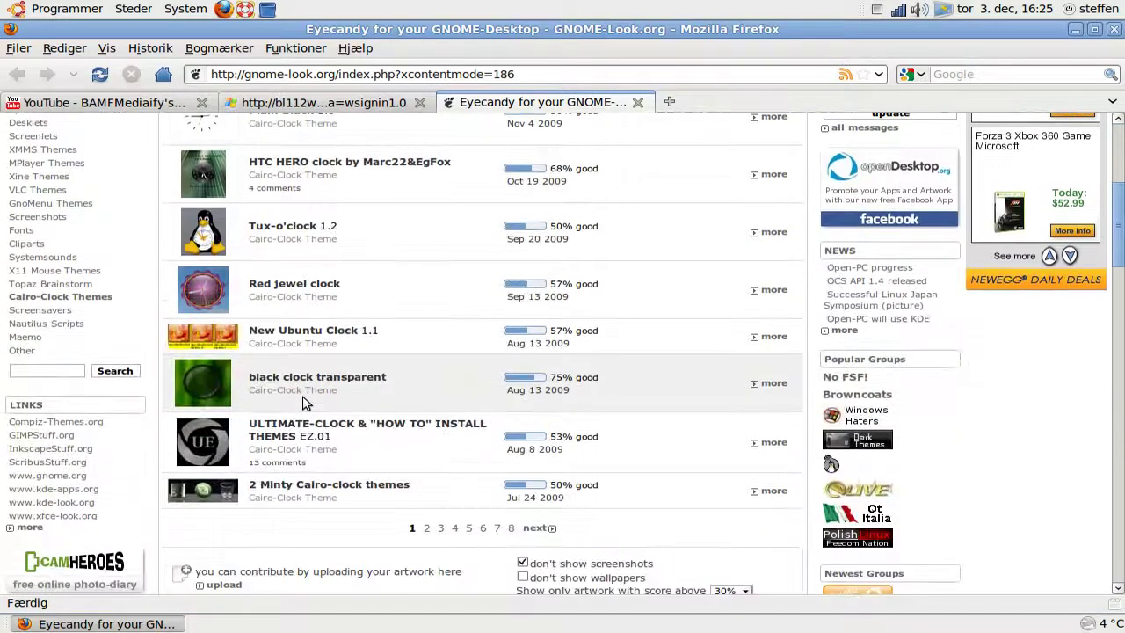
scroll(303, 402, "up", 7)
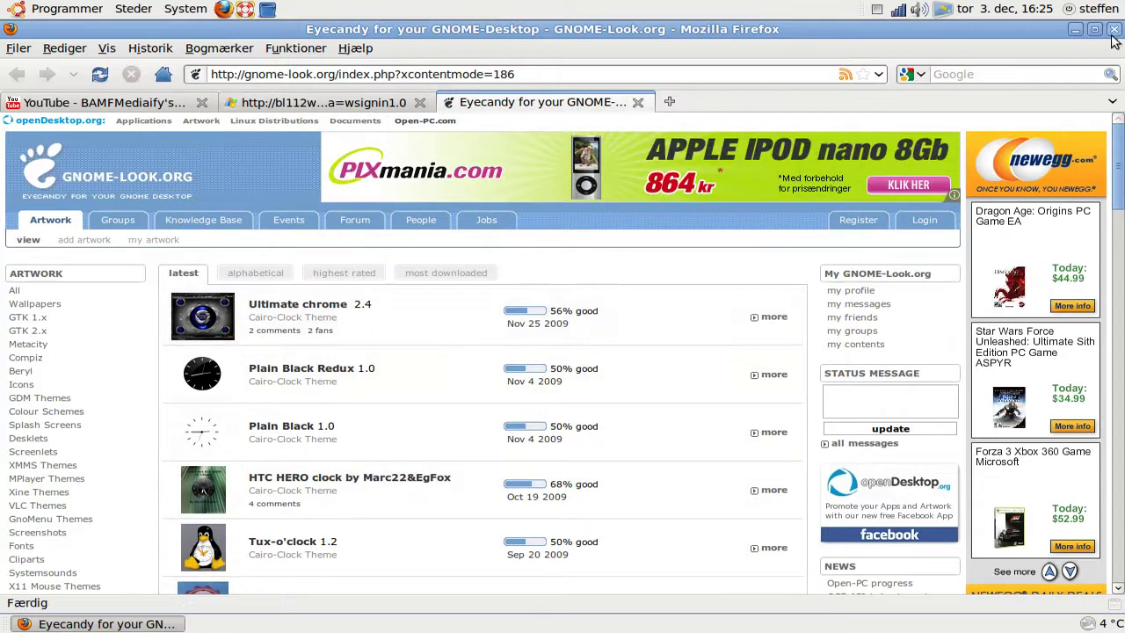
left_click(1080, 34)
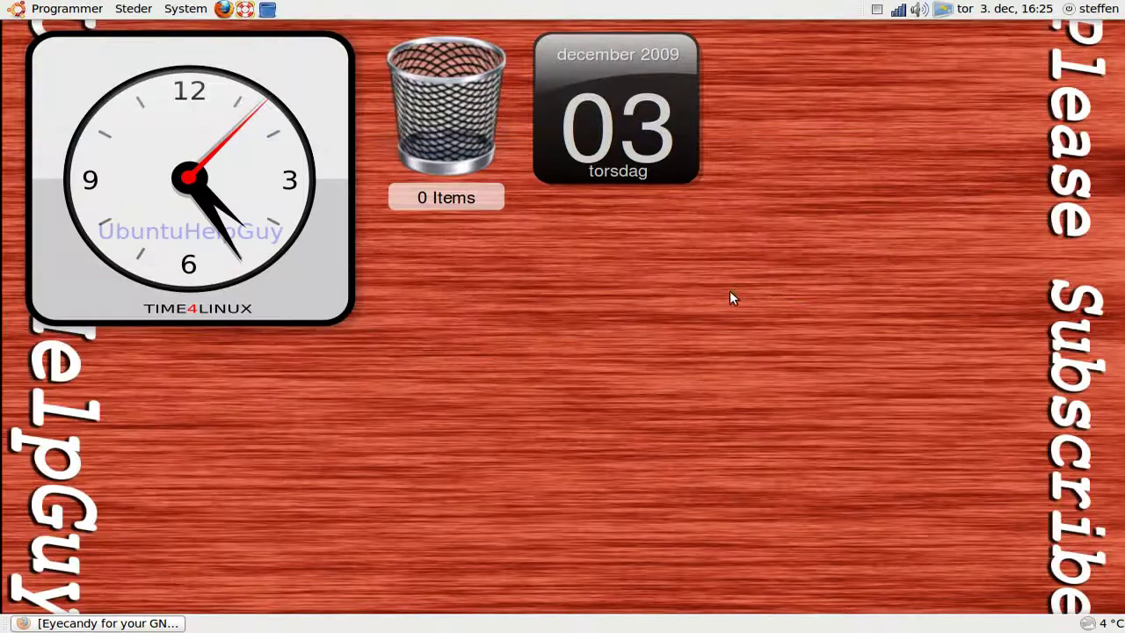